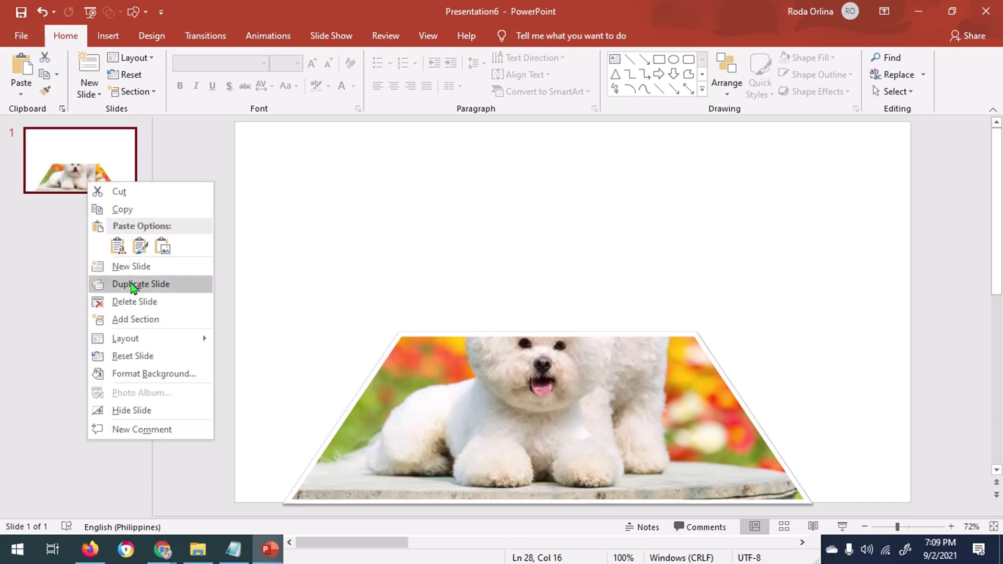
- Add a new second slide and insert the two-dog photo from this computer
left_click(108, 36)
left_click(102, 69)
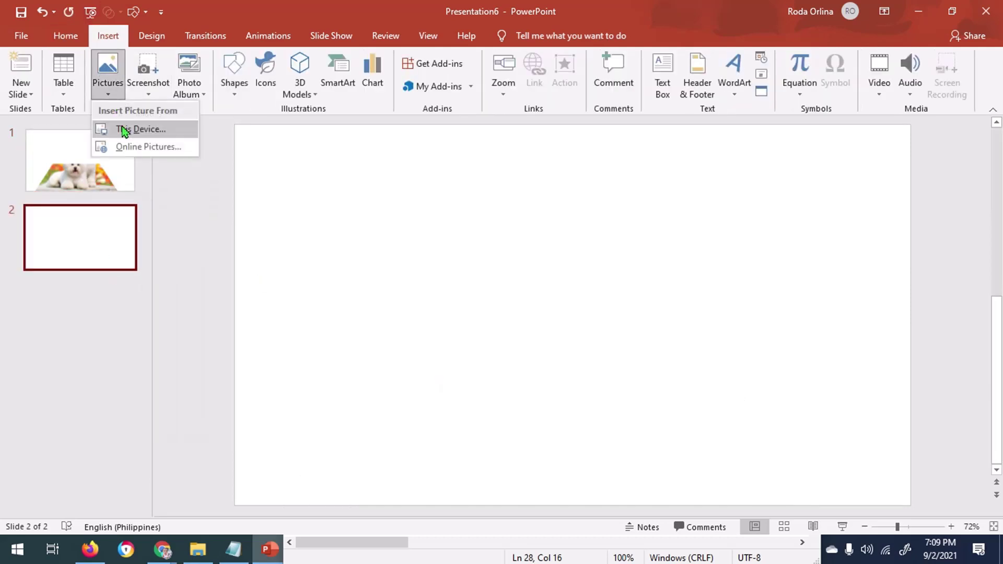
left_click(143, 128)
left_click(224, 152)
left_click(695, 493)
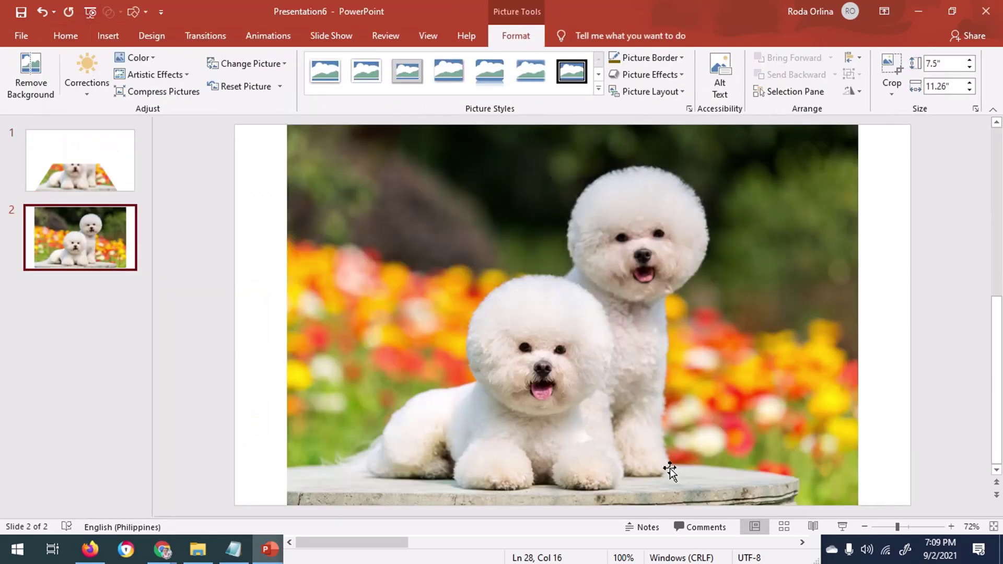
- Remove the photo's background by marking the flowers to remove and keeping the dogs' bottom edge
left_click(44, 95)
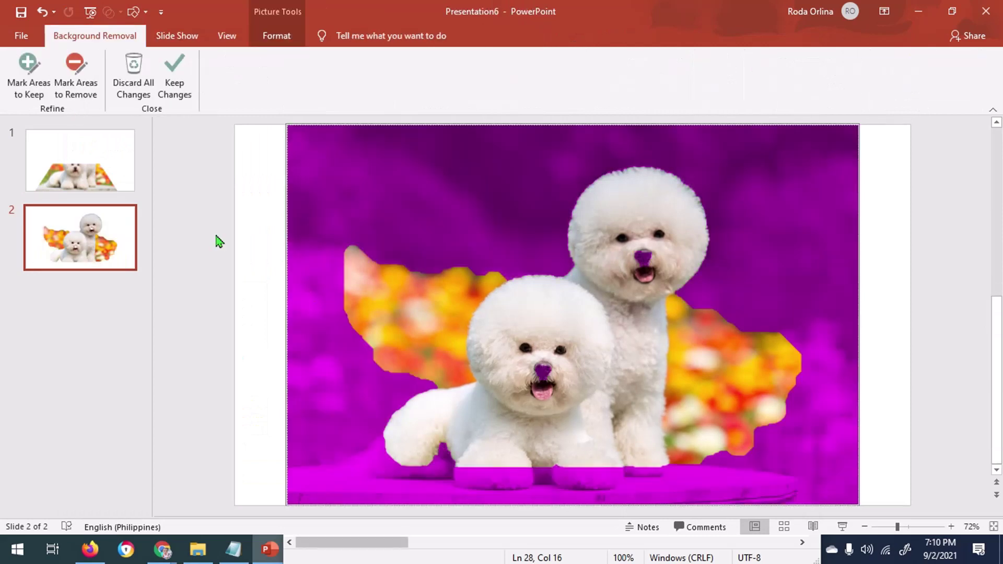
left_click(75, 74)
left_click_drag(503, 273, 392, 374)
left_click_drag(698, 306, 695, 433)
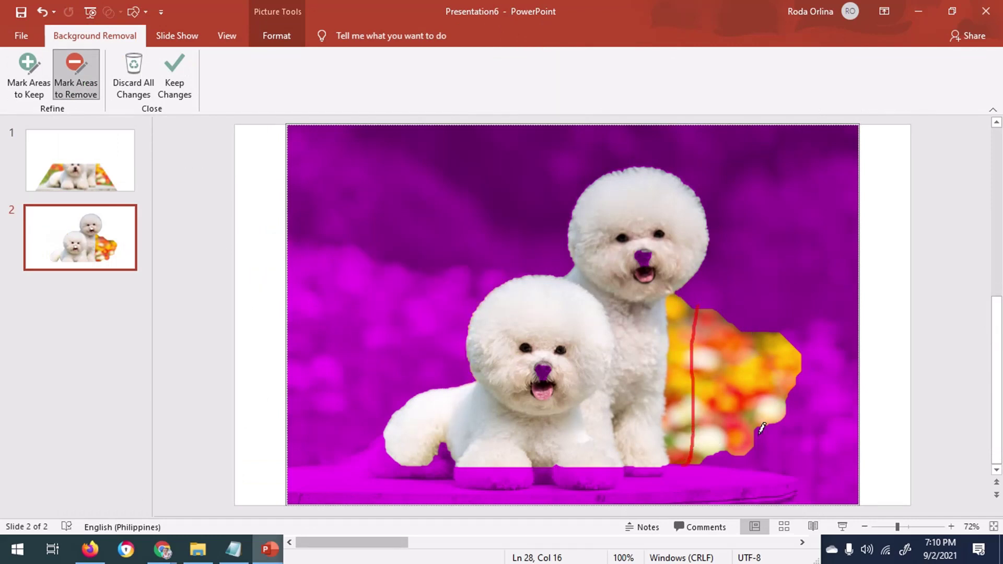
left_click(29, 75)
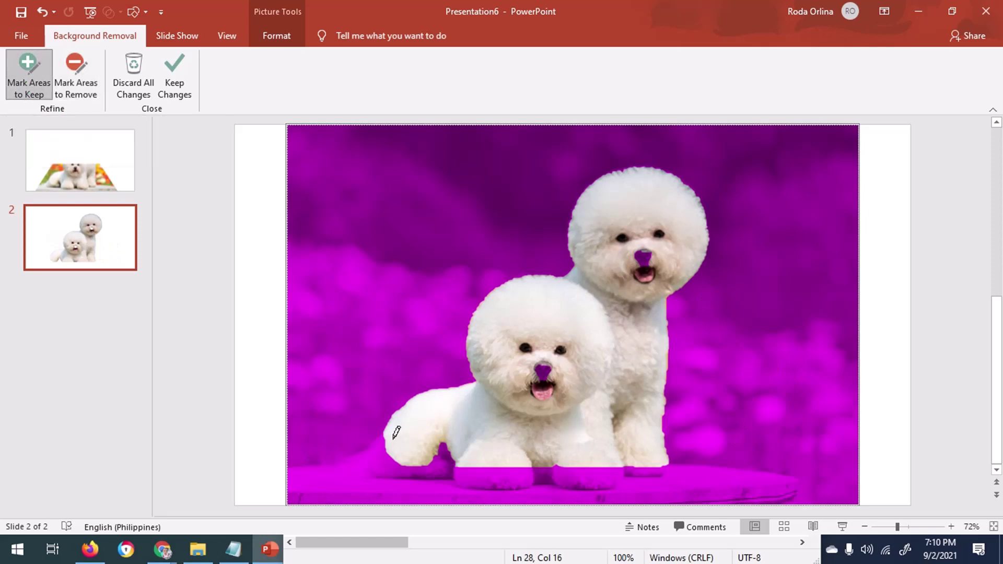
left_click_drag(375, 445, 646, 470)
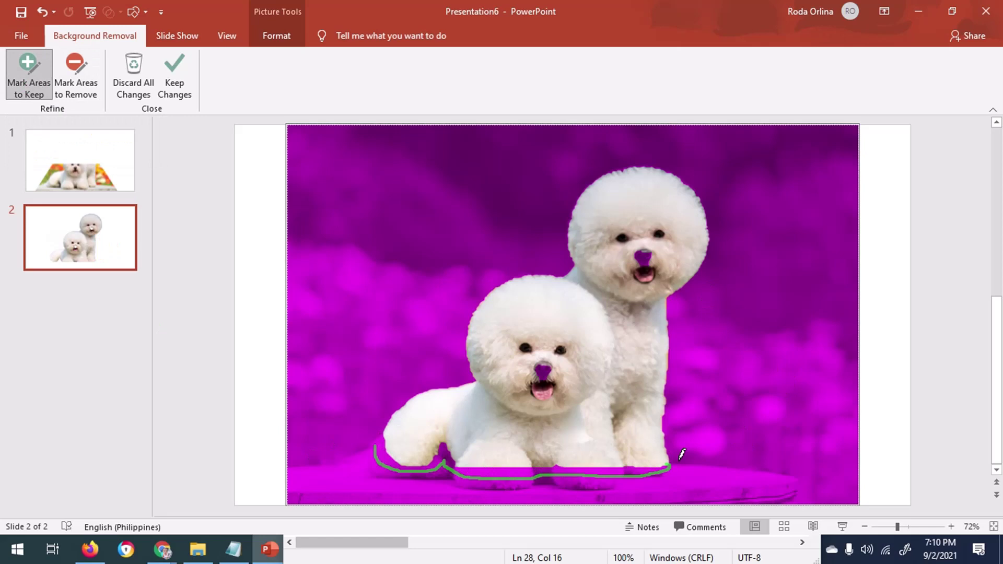
left_click(75, 79)
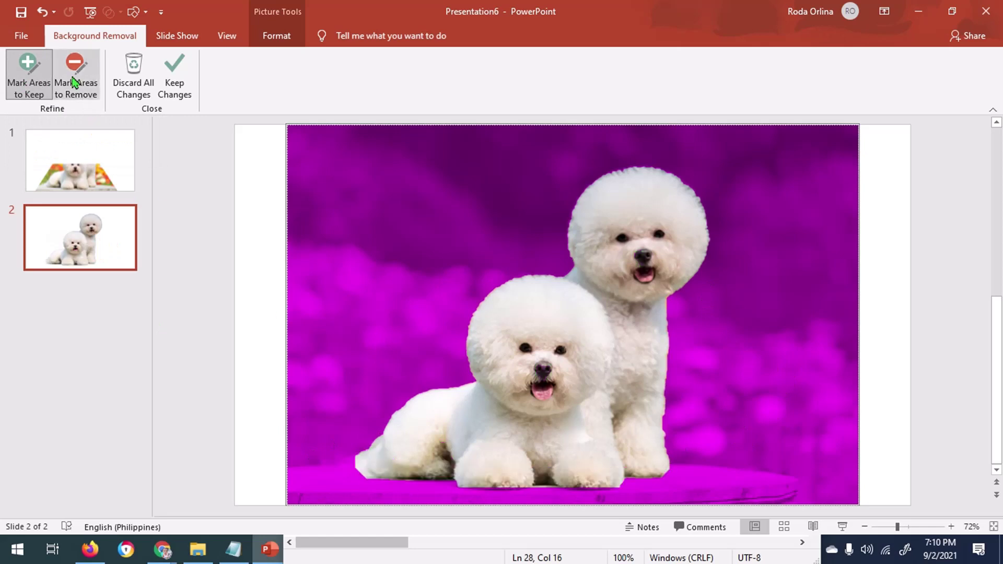
left_click_drag(373, 436, 376, 481)
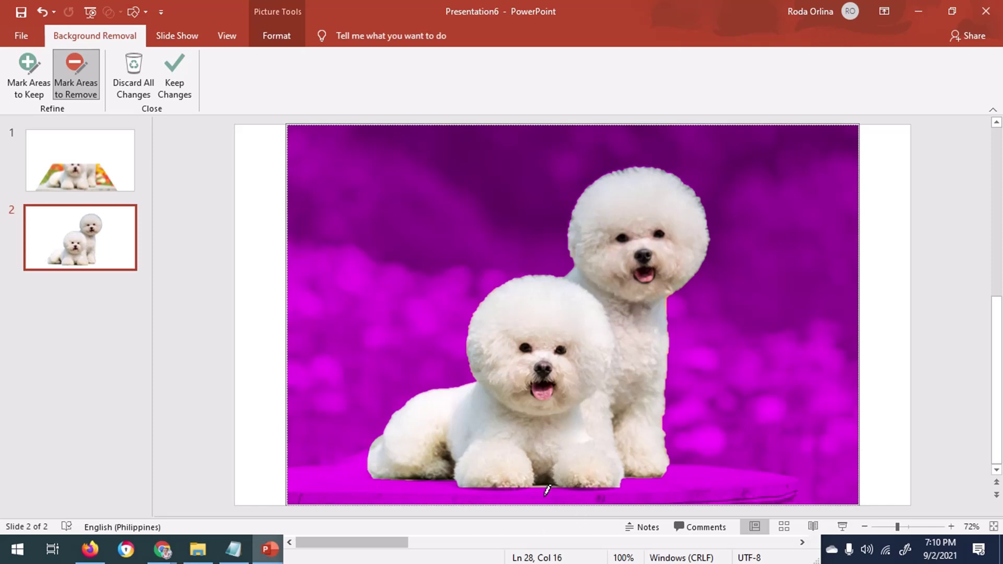
left_click(173, 81)
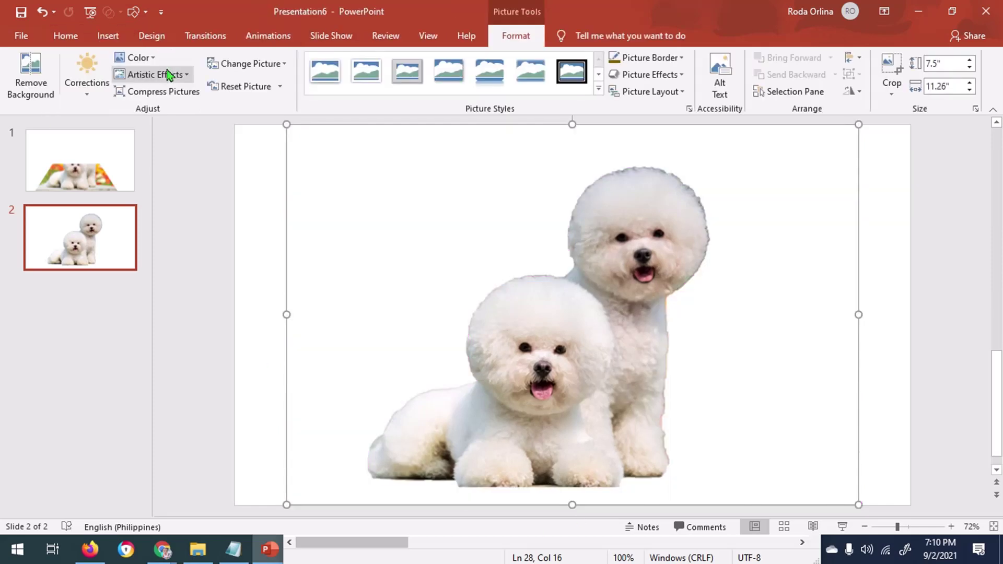
- Copy the cut-out dogs picture and paste it onto slide 1
right_click(567, 326)
left_click(601, 94)
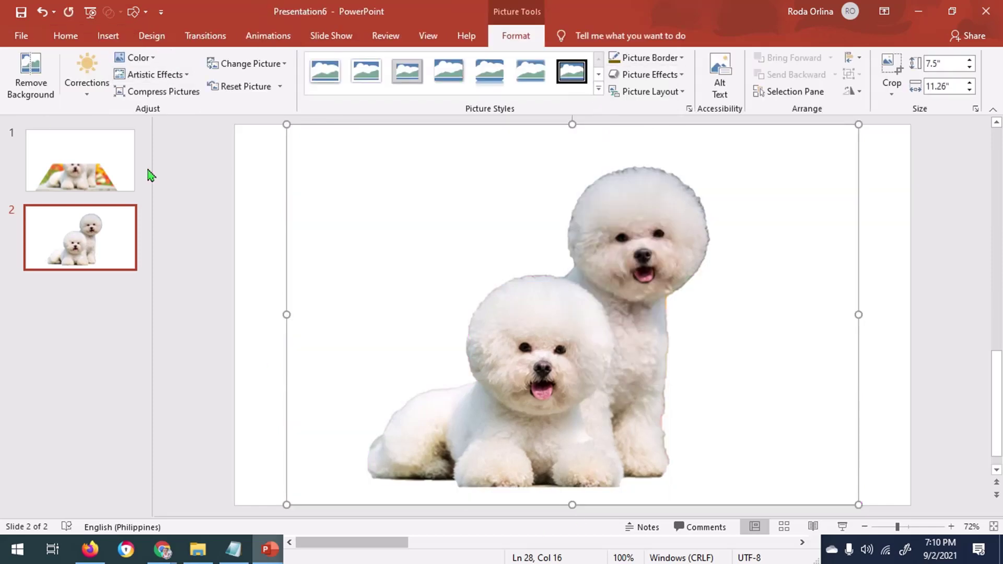
left_click(105, 167)
right_click(536, 240)
left_click(587, 267)
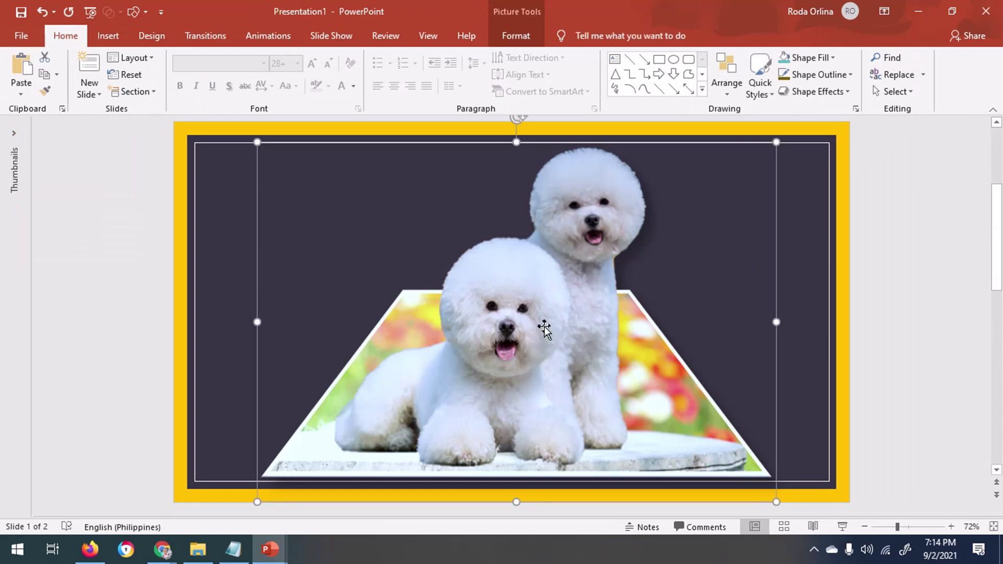
- Give the dog picture a cool 3-D lighting preset in Format Picture
double_click(527, 291)
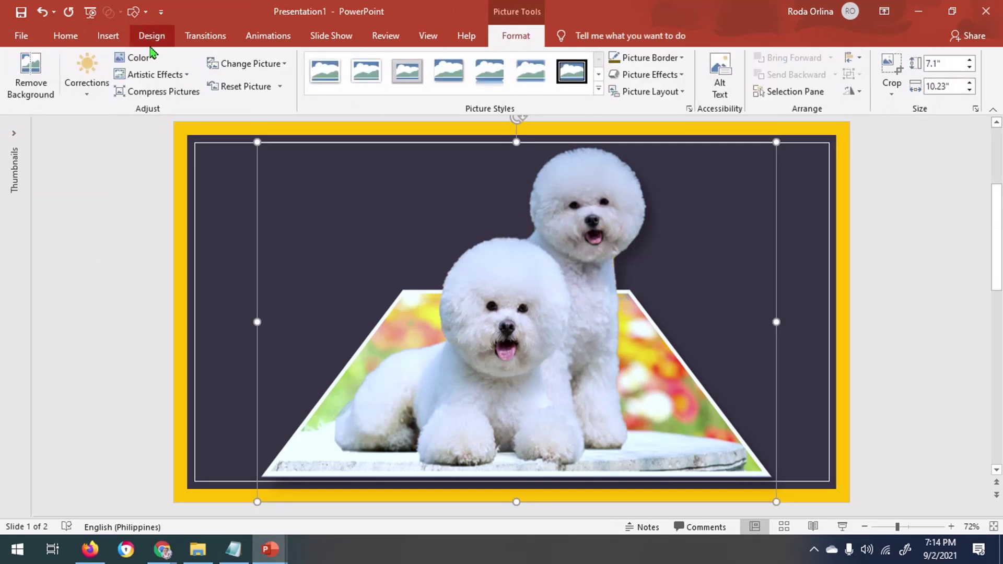
left_click(151, 55)
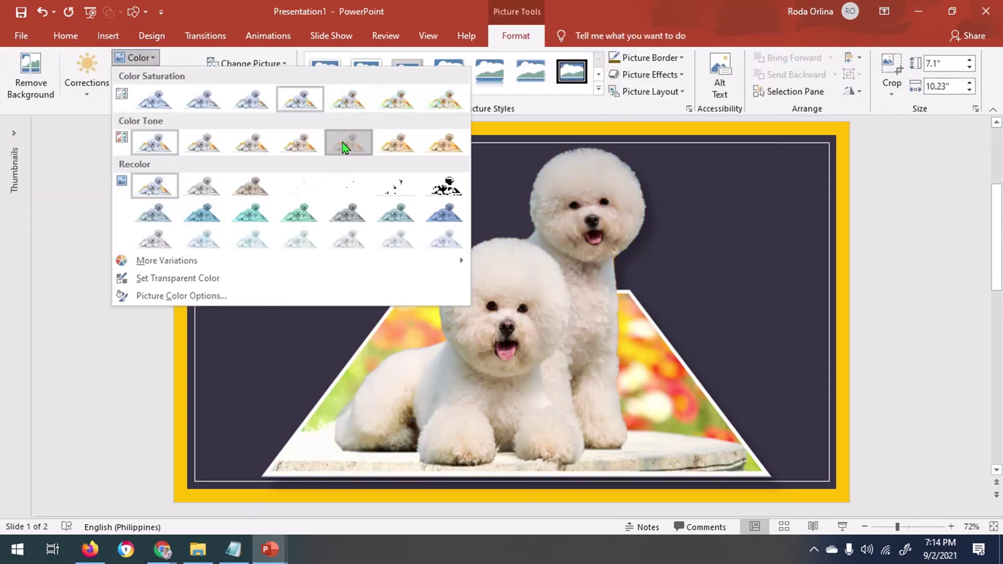
left_click(345, 148)
right_click(566, 262)
left_click(632, 493)
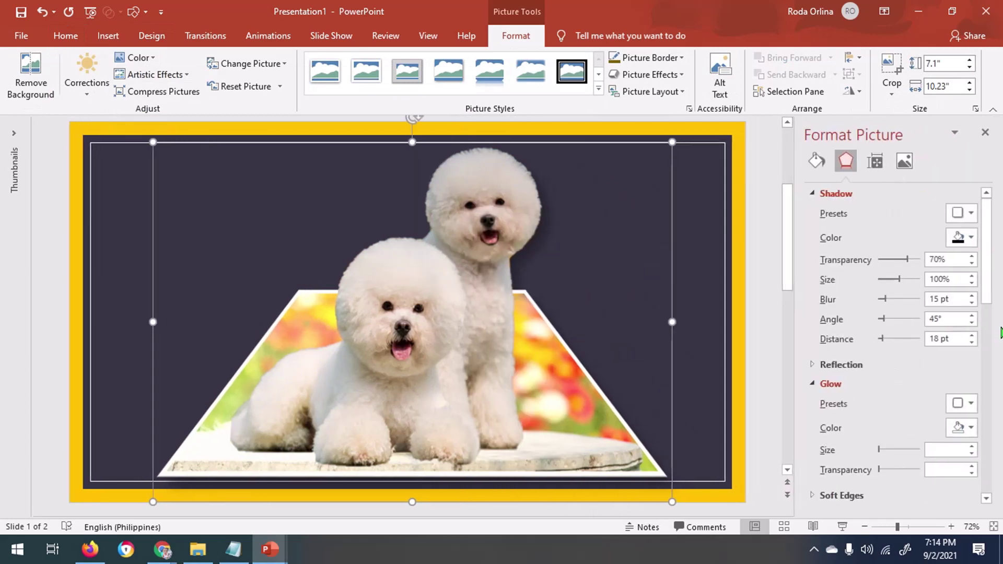
left_click_drag(985, 287, 979, 415)
left_click(852, 307)
left_click(847, 427)
left_click(863, 359)
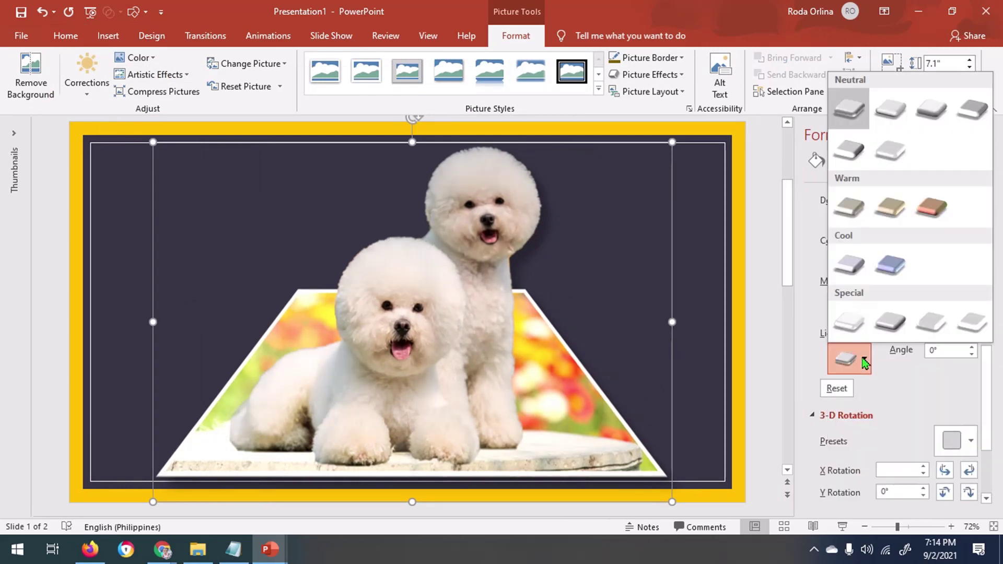
left_click(849, 272)
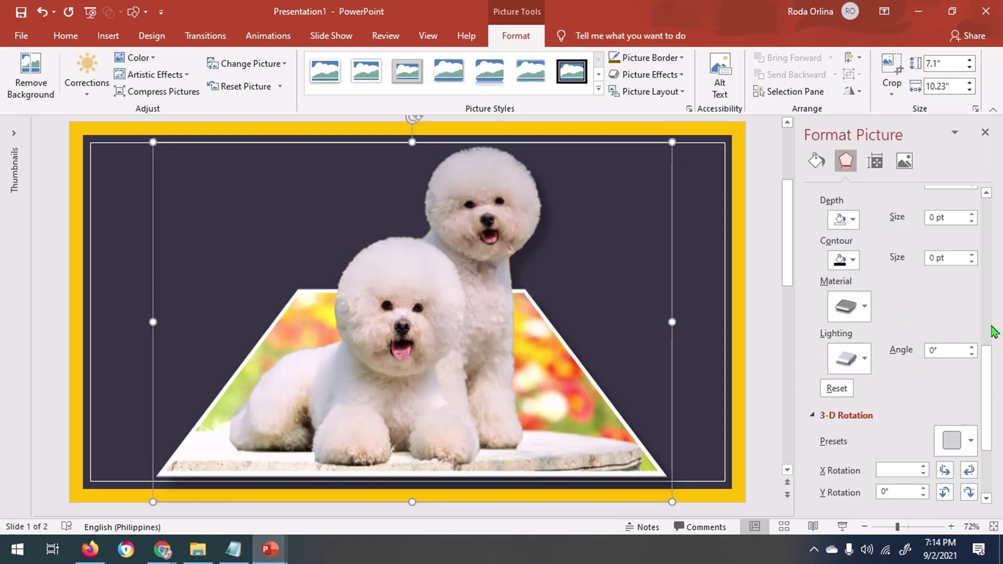
- Try a perspective 3-D rotation on the picture, undo it, and close the formatting pane
scroll(993, 392, "down", 3)
left_click(954, 315)
left_click(889, 280)
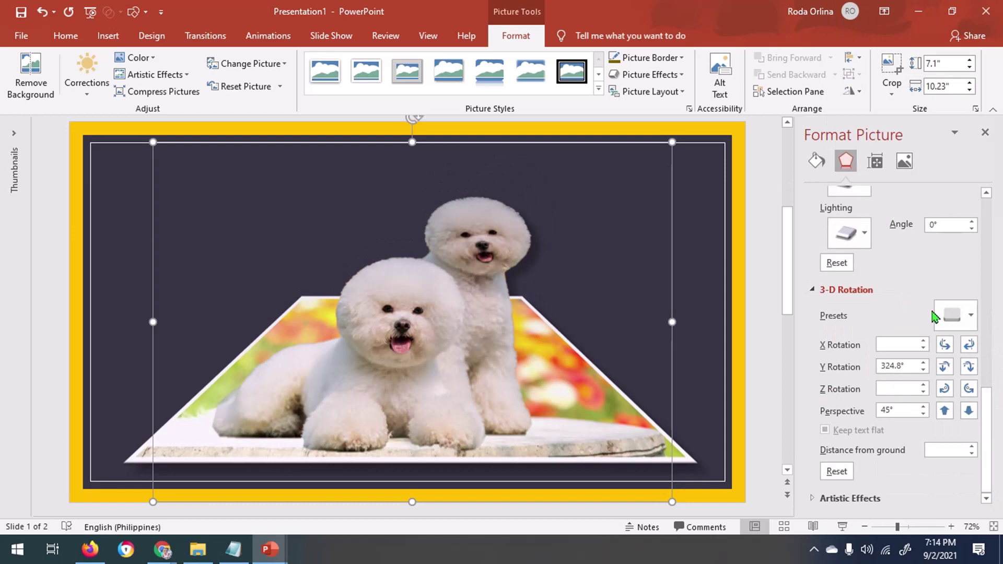
key("ctrl+z")
left_click_drag(988, 441, 992, 337)
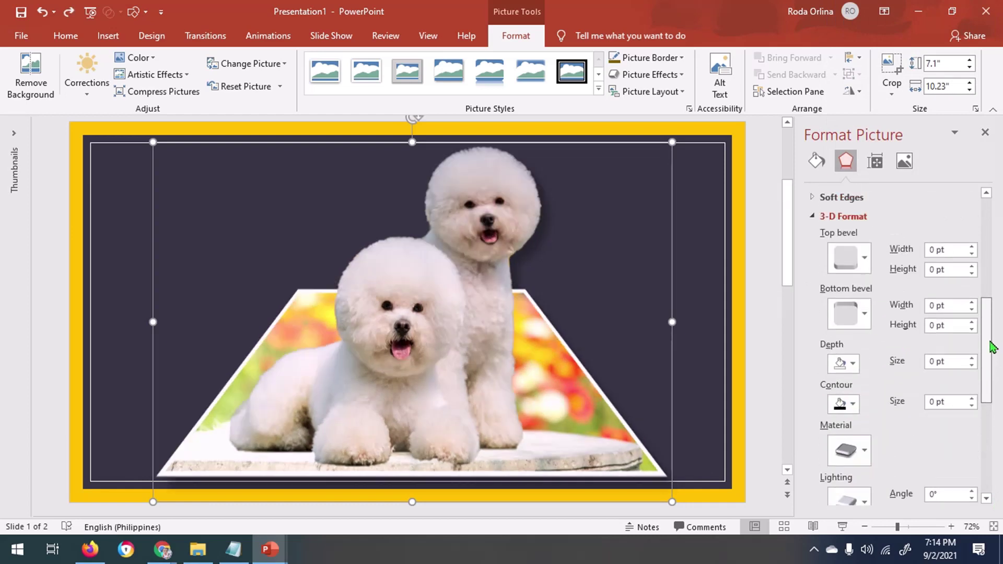
key("Escape")
left_click(985, 132)
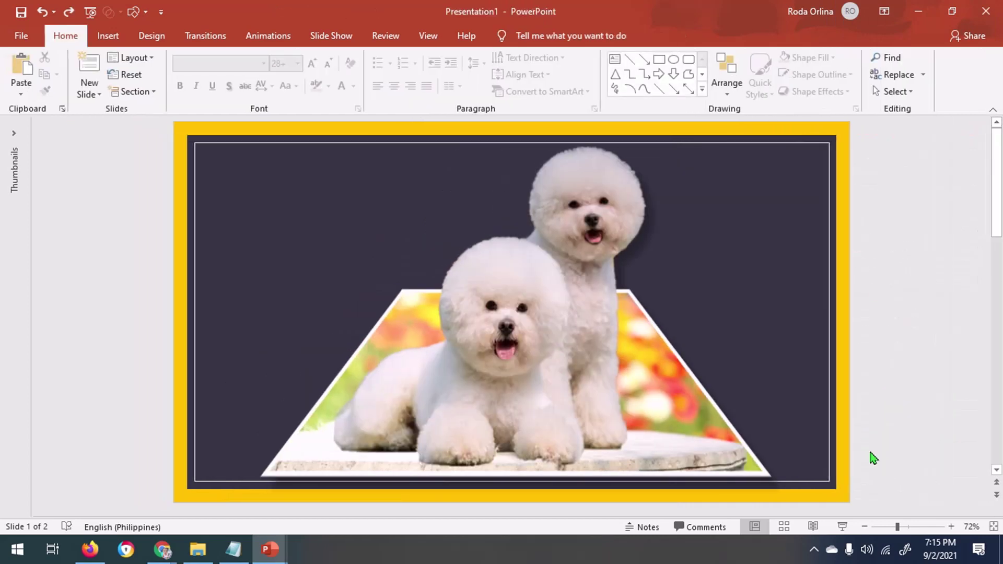
- Set the slide zoom to 70% and preview the slide as a full-screen slide show
left_click_drag(897, 527, 831, 531)
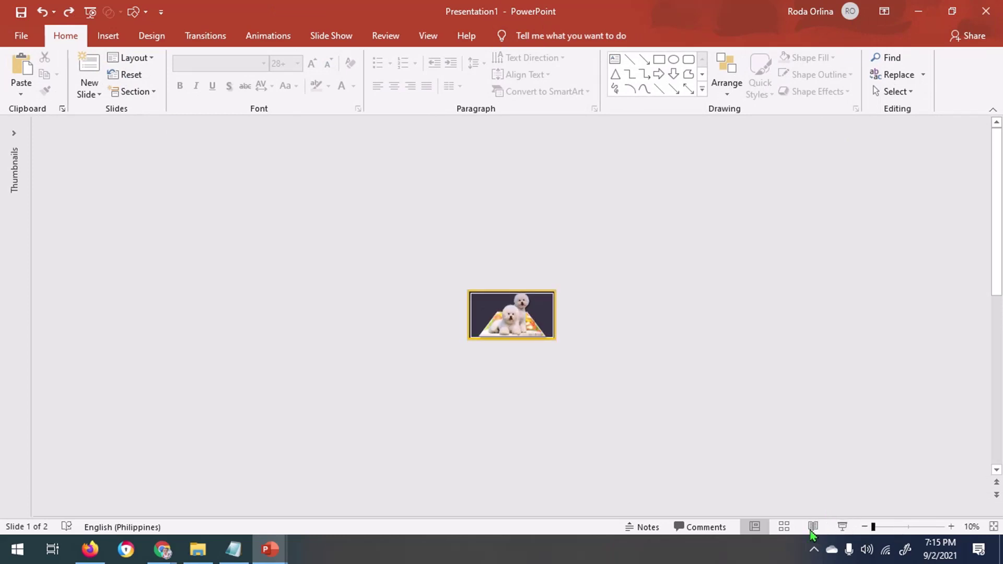
left_click(951, 527)
left_click(951, 527)
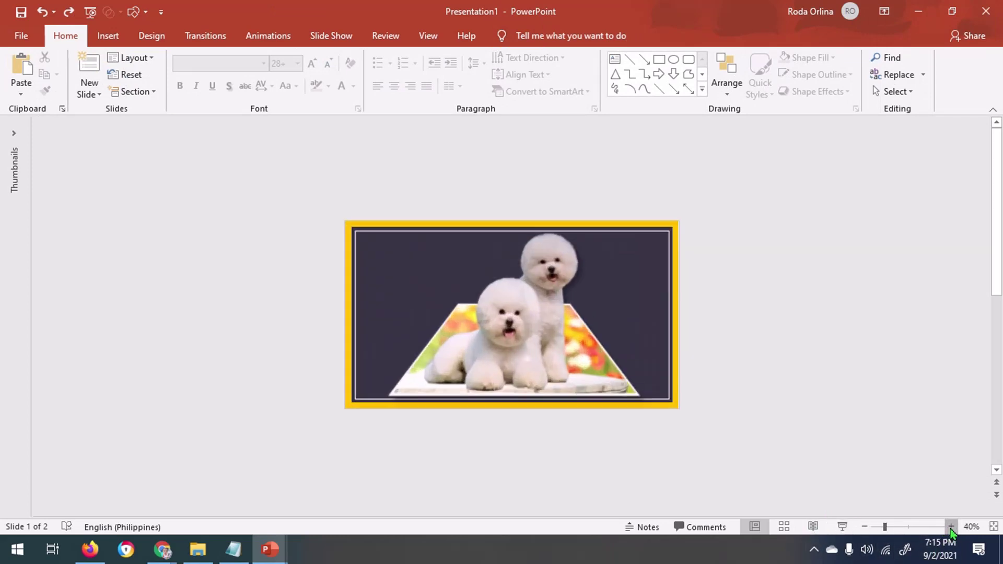
left_click(951, 527)
left_click(952, 527)
left_click(951, 527)
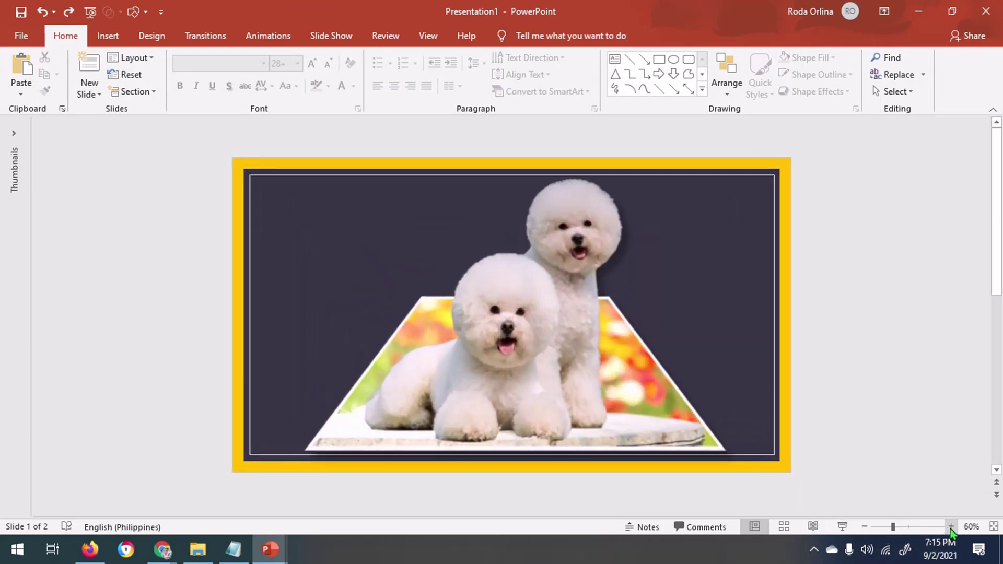
left_click(951, 527)
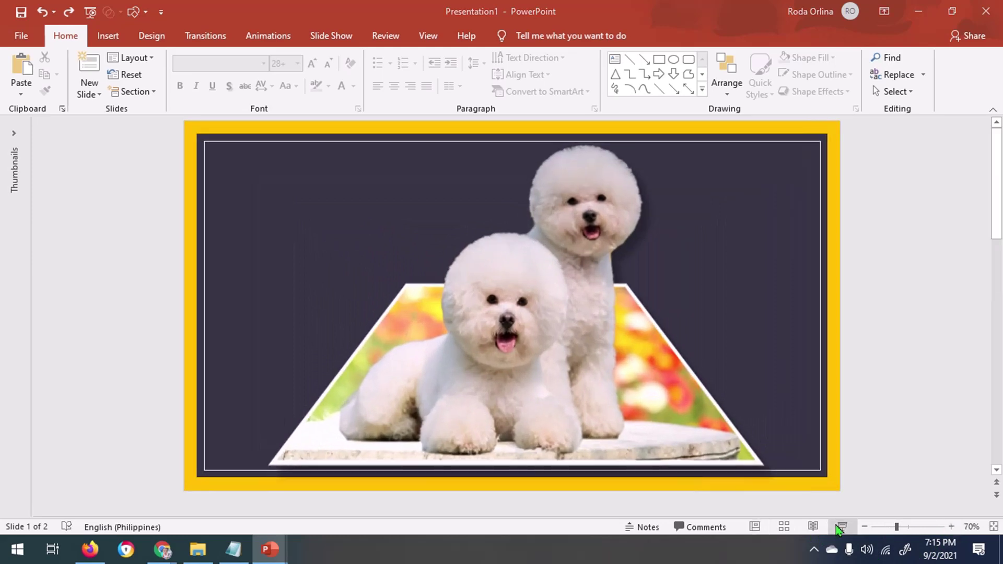
left_click(842, 527)
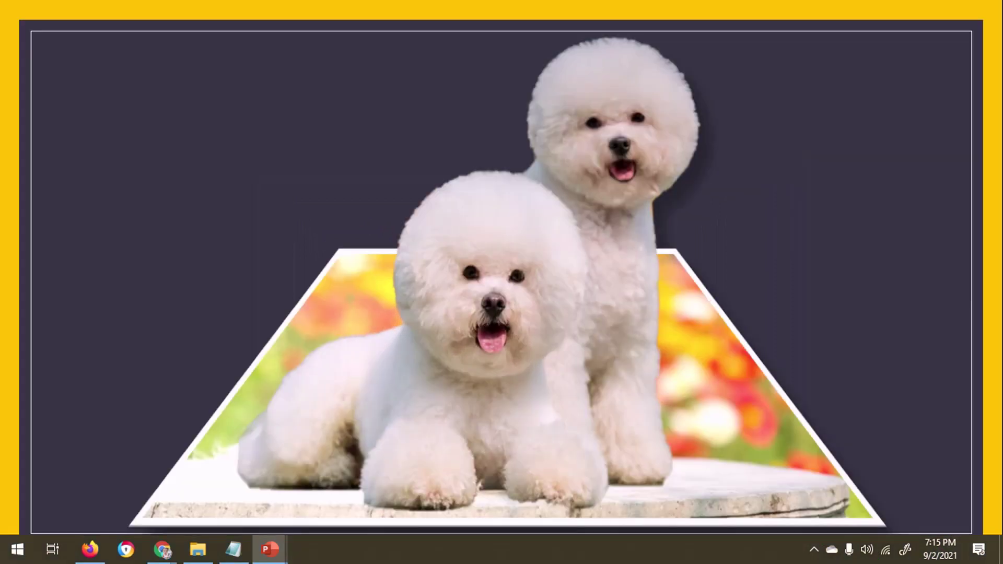
key("Escape")
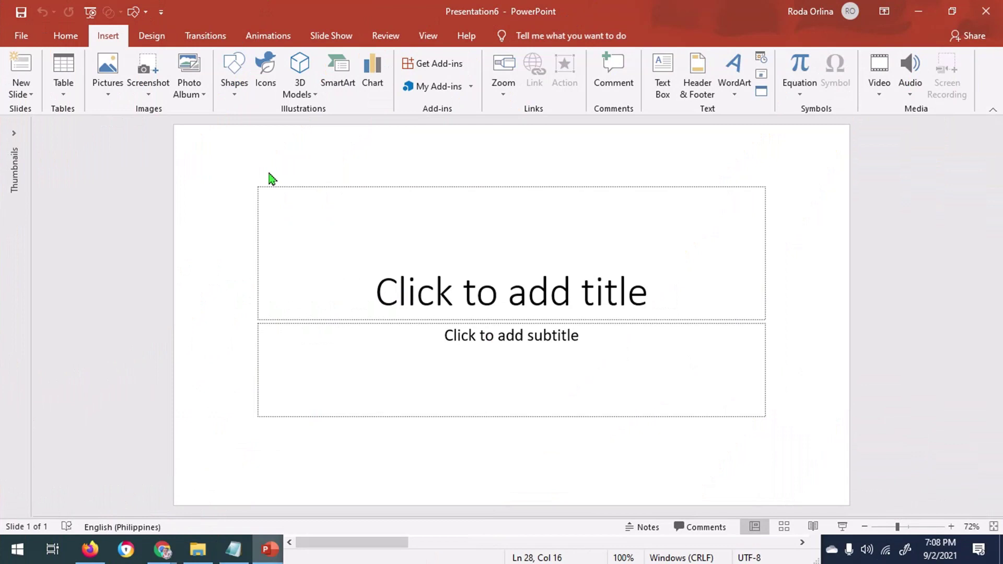
- Make the slide Blank and insert the two-dog photo from the onak folder on the D: drive
right_click(234, 159)
mouse_move(293, 202)
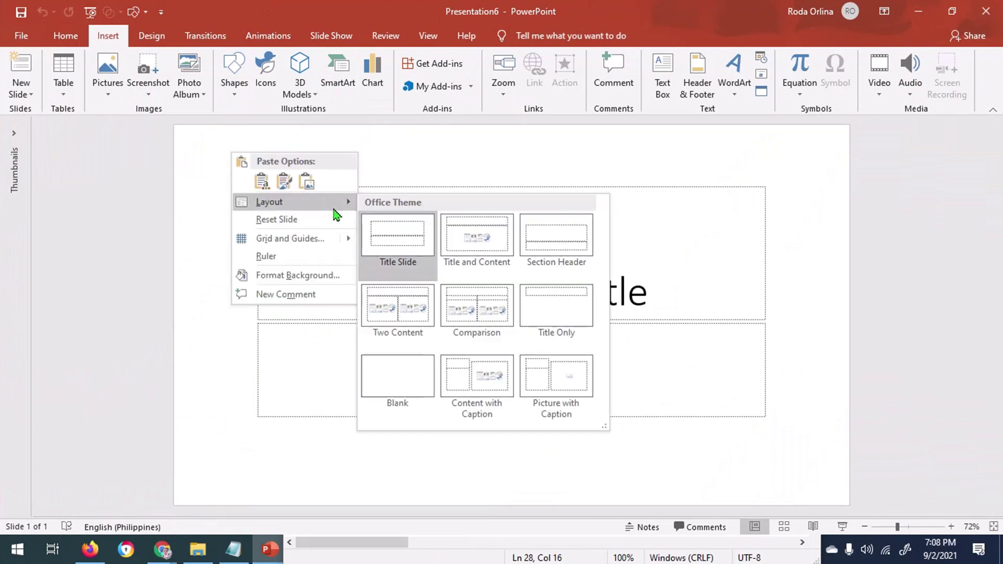
left_click(396, 374)
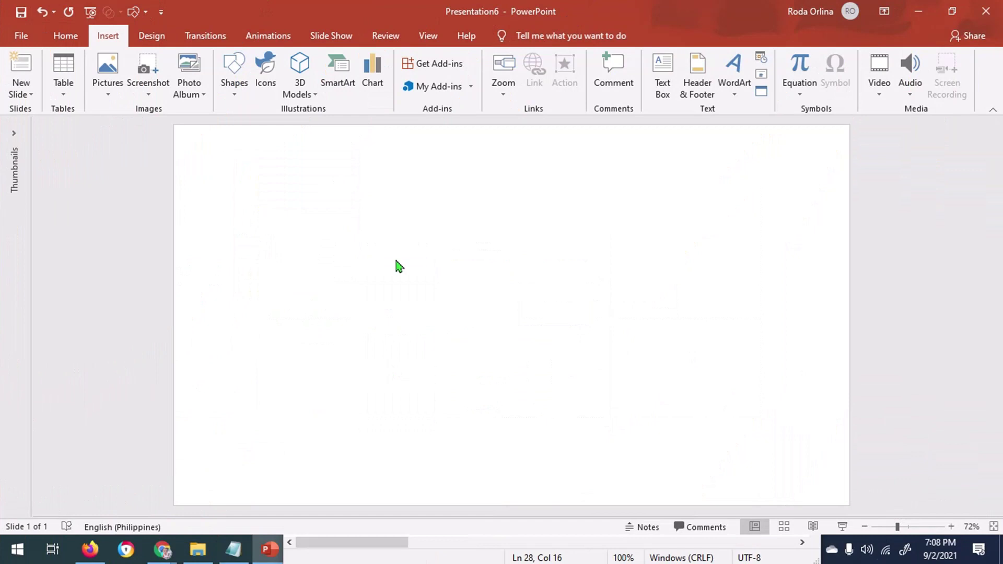
left_click(109, 94)
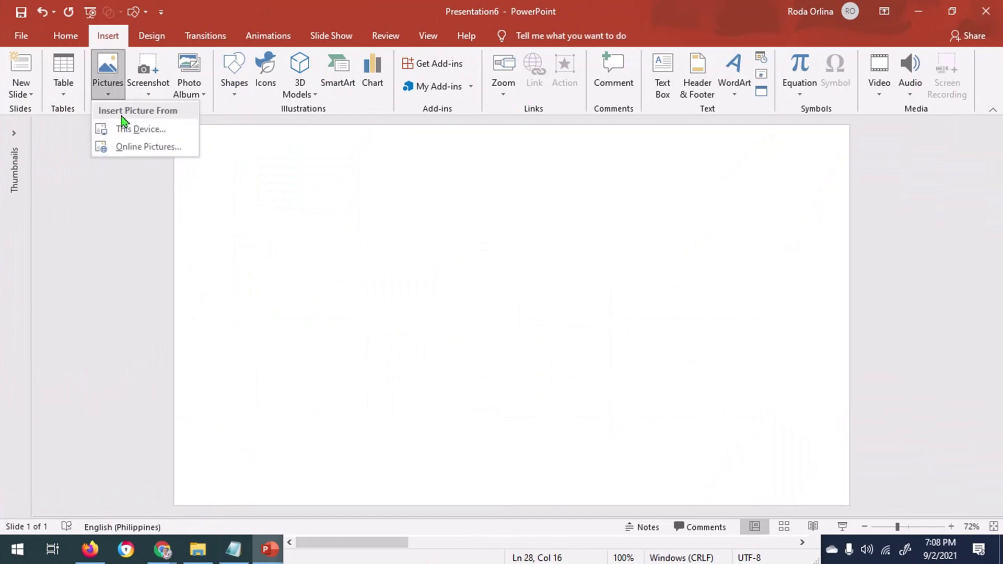
left_click(126, 127)
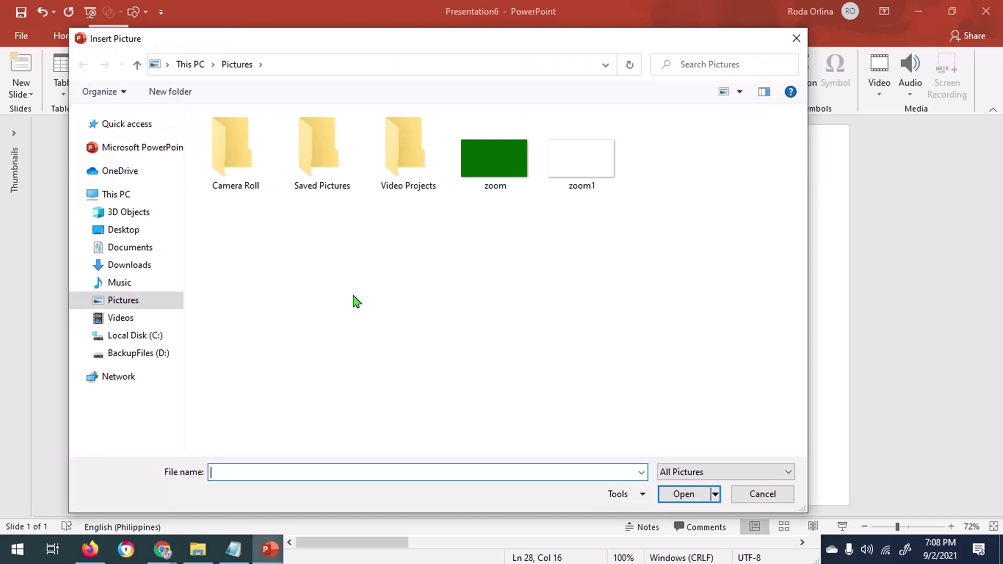
left_click(146, 358)
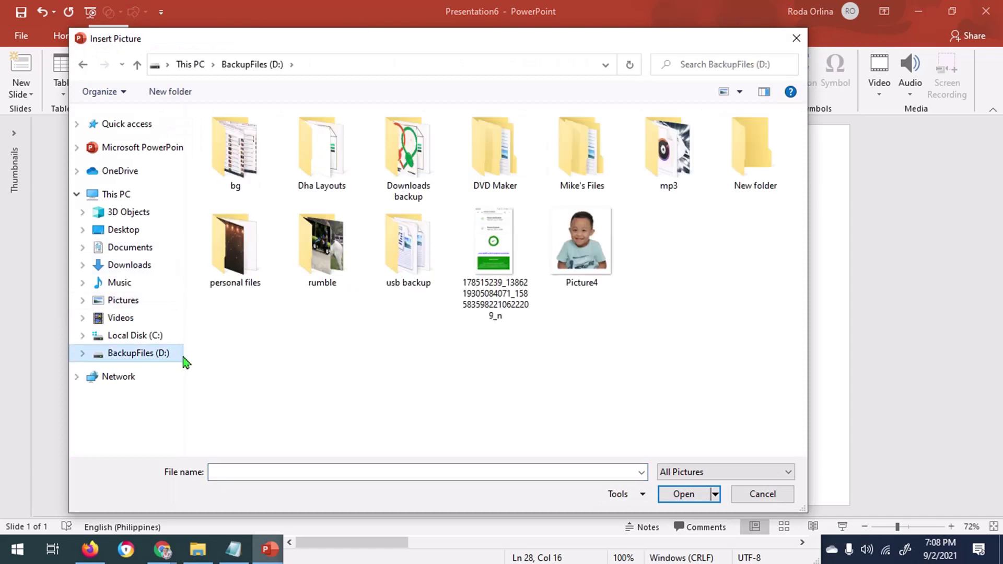
double_click(243, 255)
double_click(406, 154)
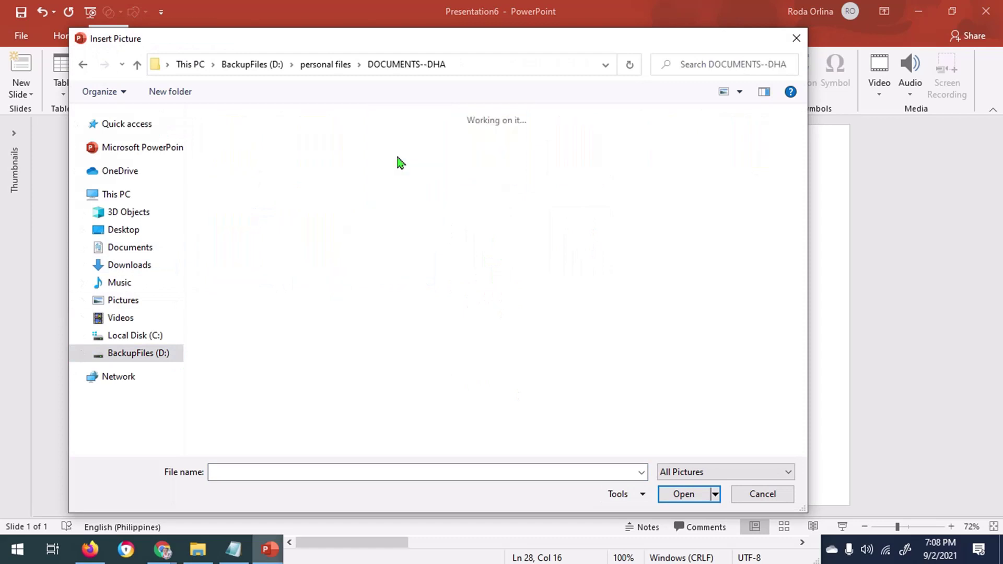
double_click(399, 252)
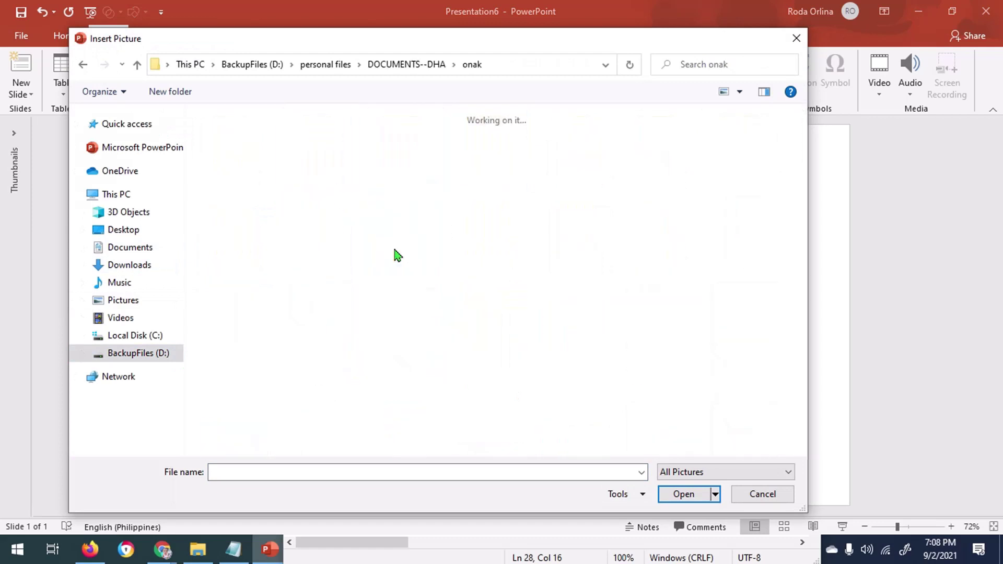
double_click(234, 153)
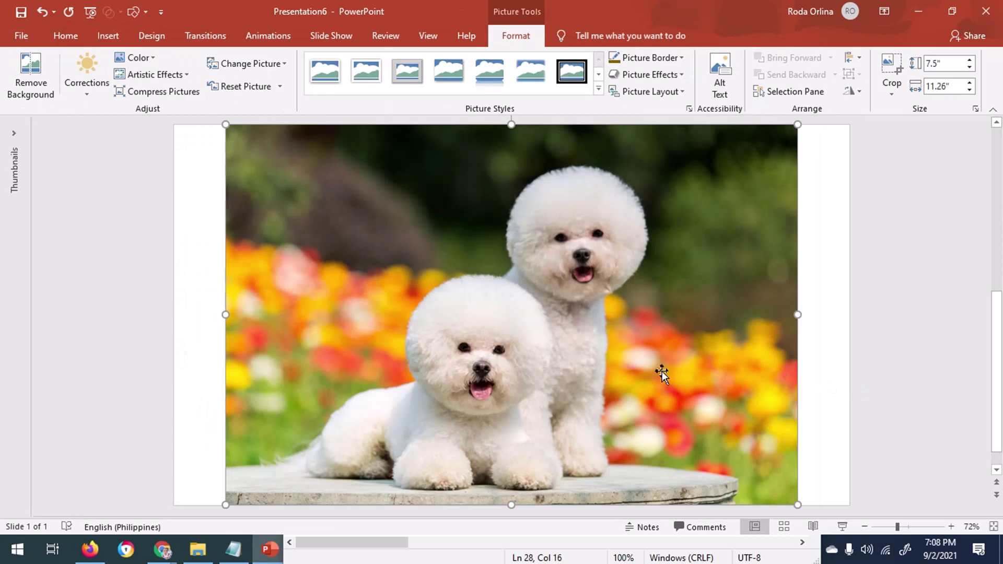
- Trim the photo's right edge and crop it to a trapezoid with a narrower top
left_click(892, 66)
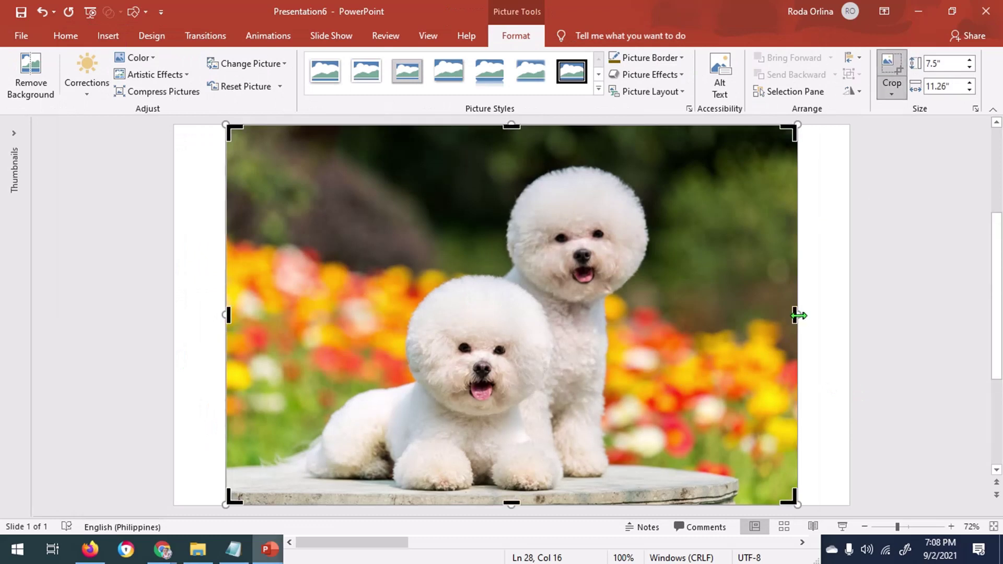
mouse_move(789, 316)
left_mouse_down()
mouse_move(732, 316)
mouse_move(748, 316)
left_mouse_up()
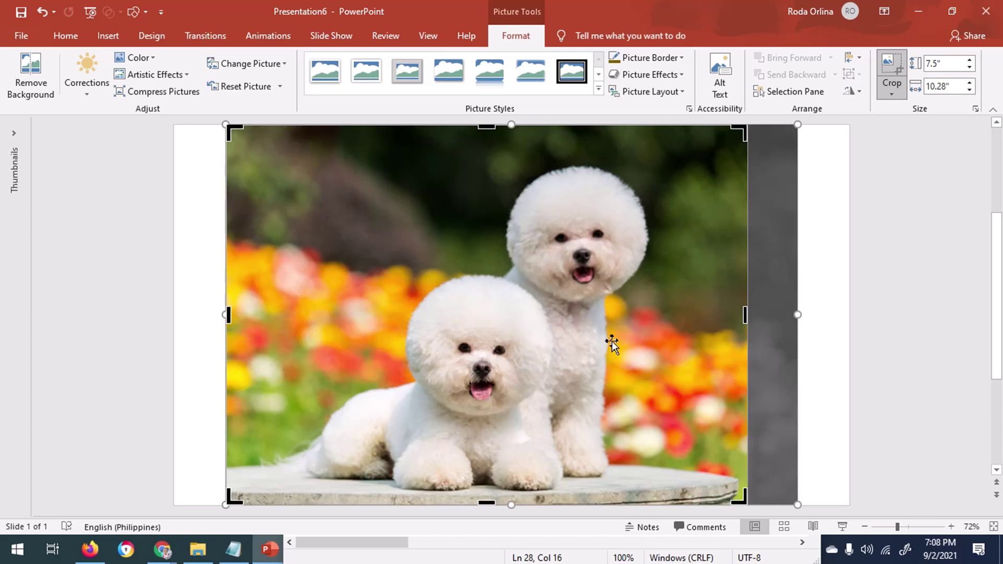
key("Escape")
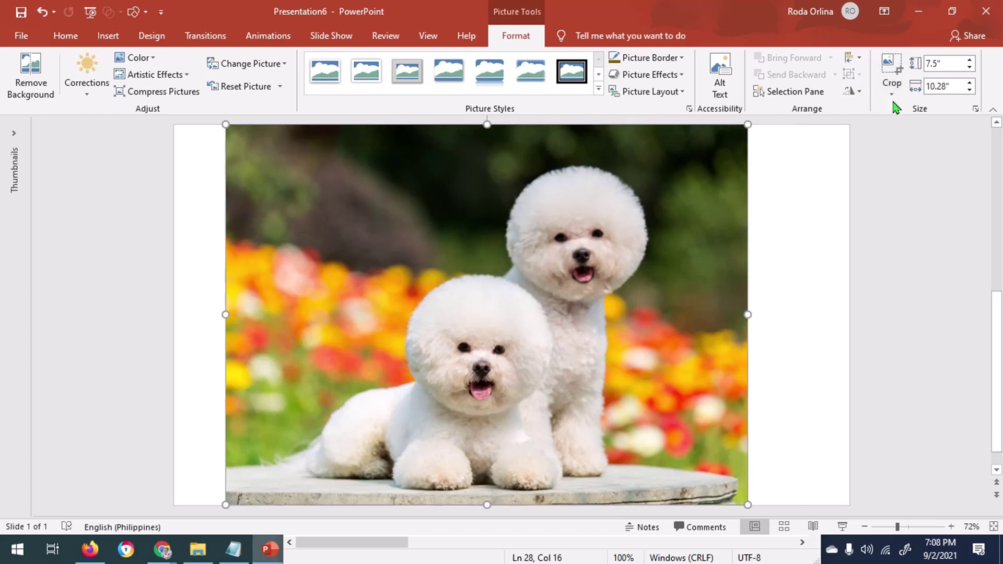
left_click(892, 95)
mouse_move(930, 127)
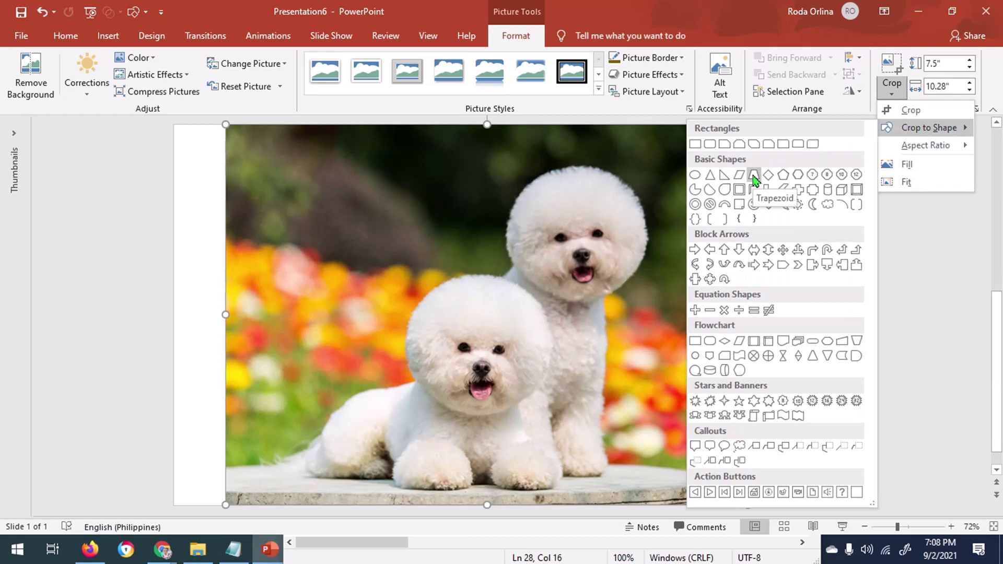
left_click(754, 175)
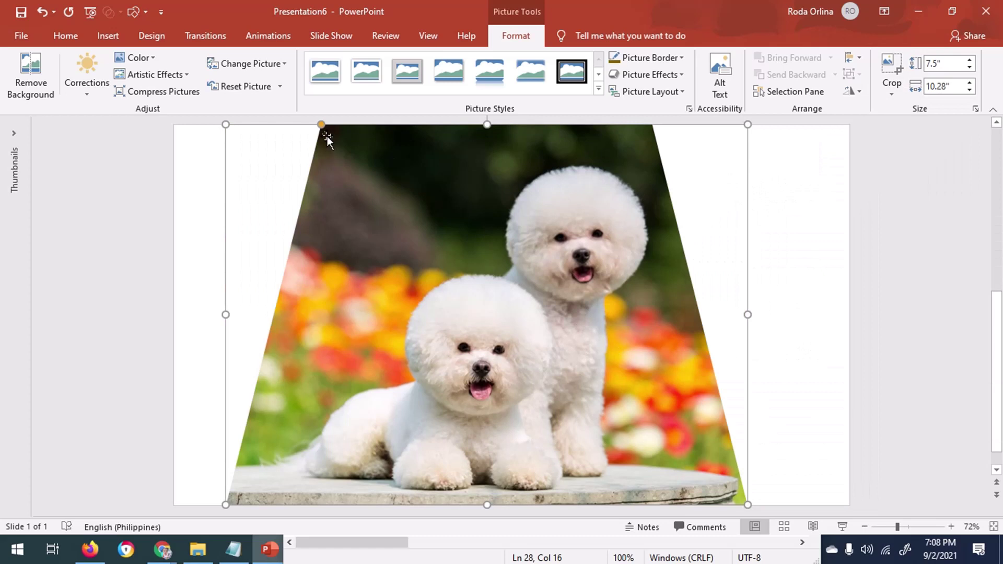
left_click_drag(321, 125, 354, 132)
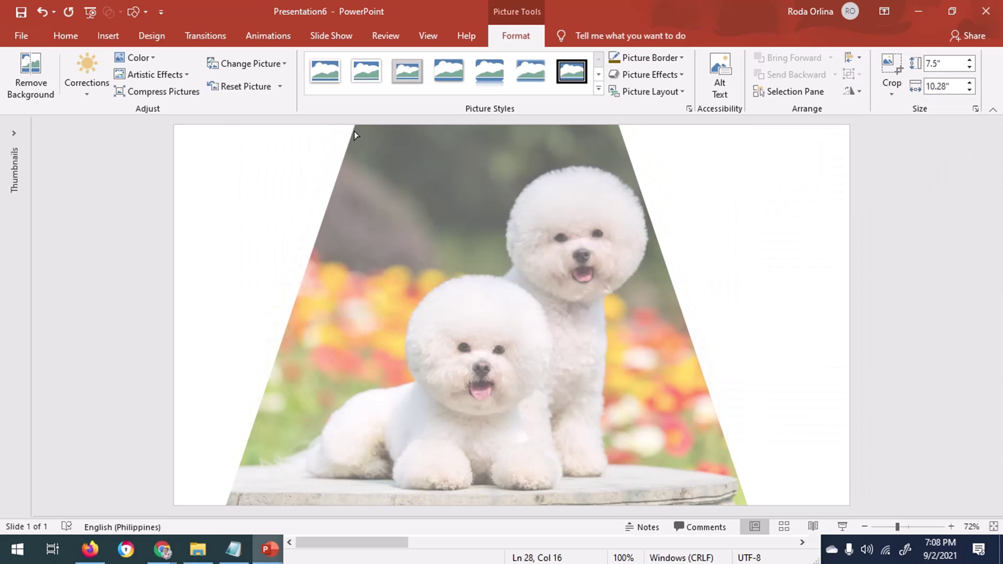
left_click_drag(354, 135, 354, 135)
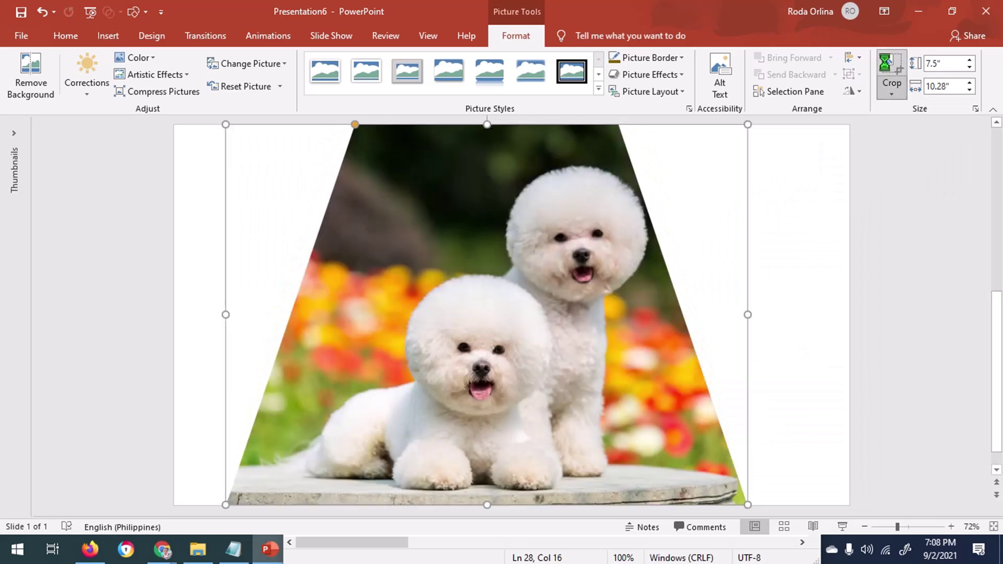
- Crop away the upper part, leaving a 3.3-inch-high bottom strip with the front dog
left_click(887, 65)
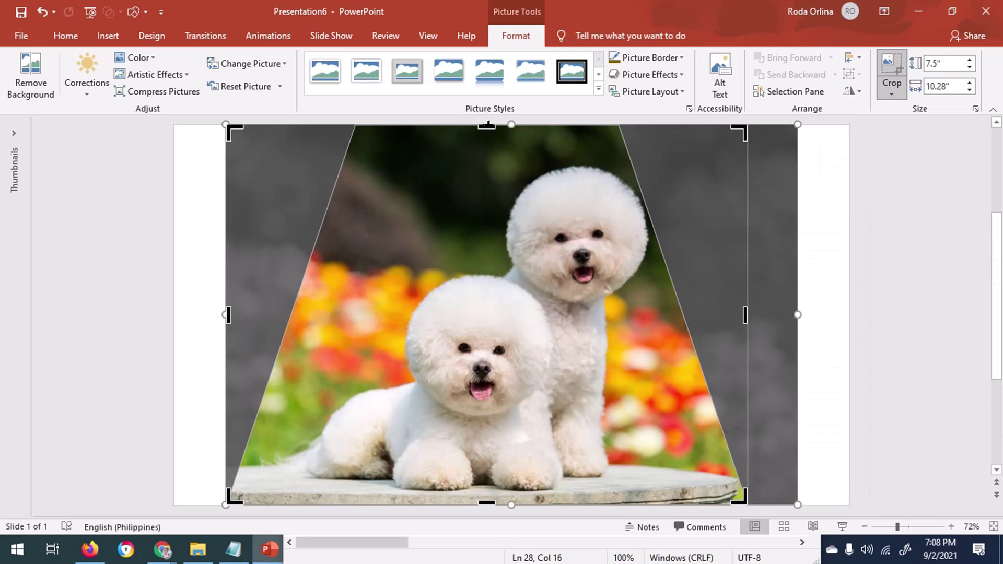
mouse_move(486, 126)
left_mouse_down()
mouse_move(492, 360)
mouse_move(494, 339)
left_mouse_up()
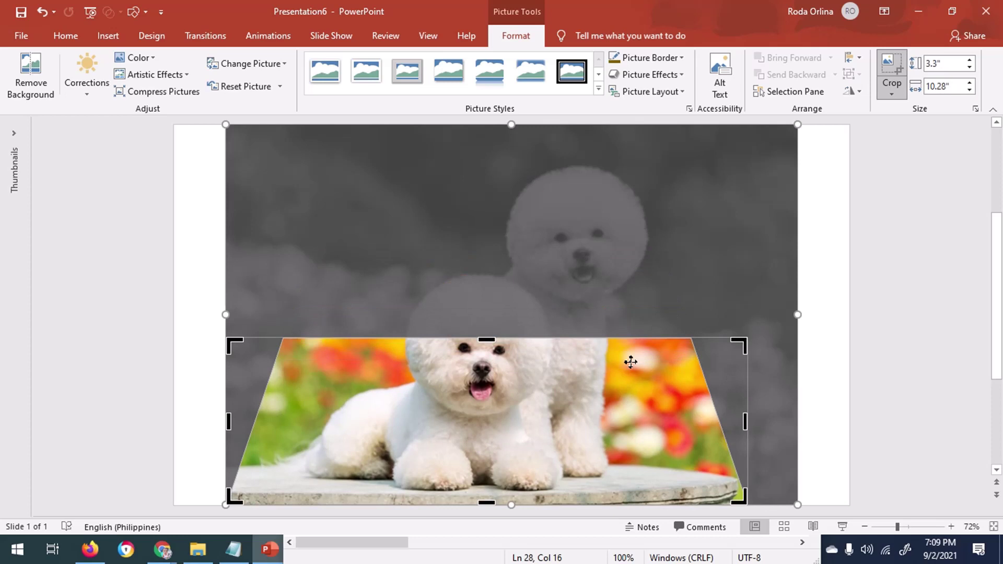
key("Escape")
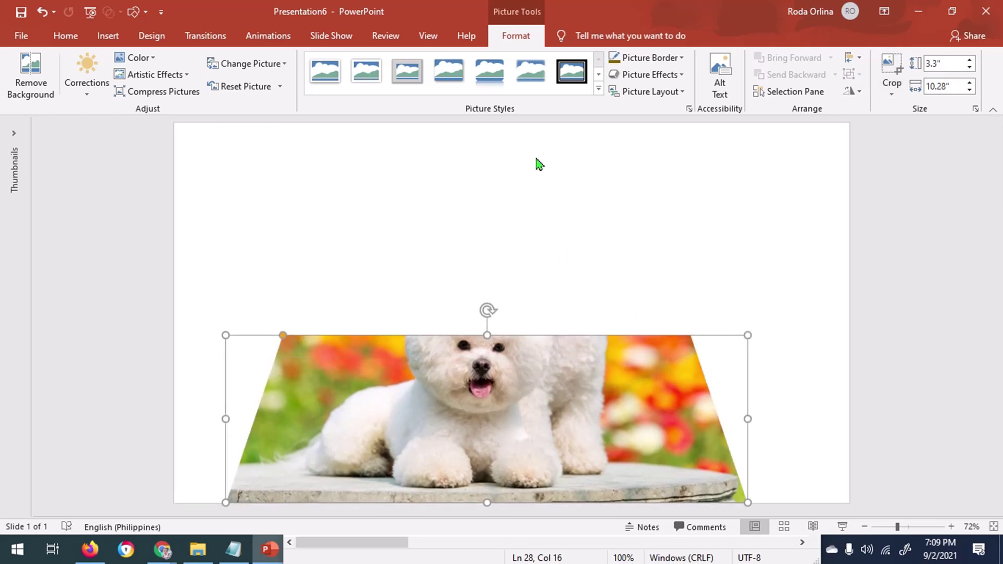
- Undo the trapezoid shaping and revert an accidental move of the picture
left_click(324, 71)
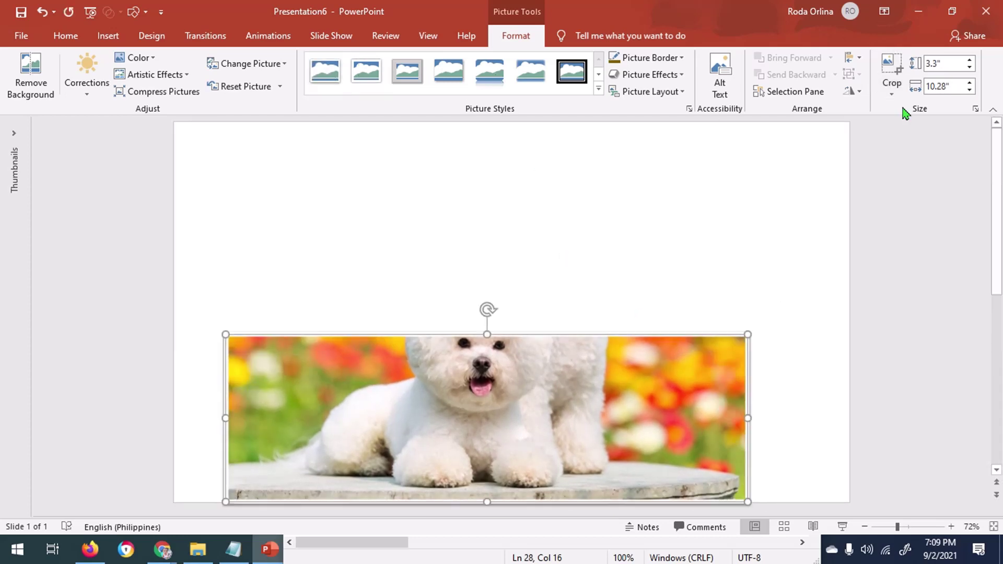
left_click(893, 95)
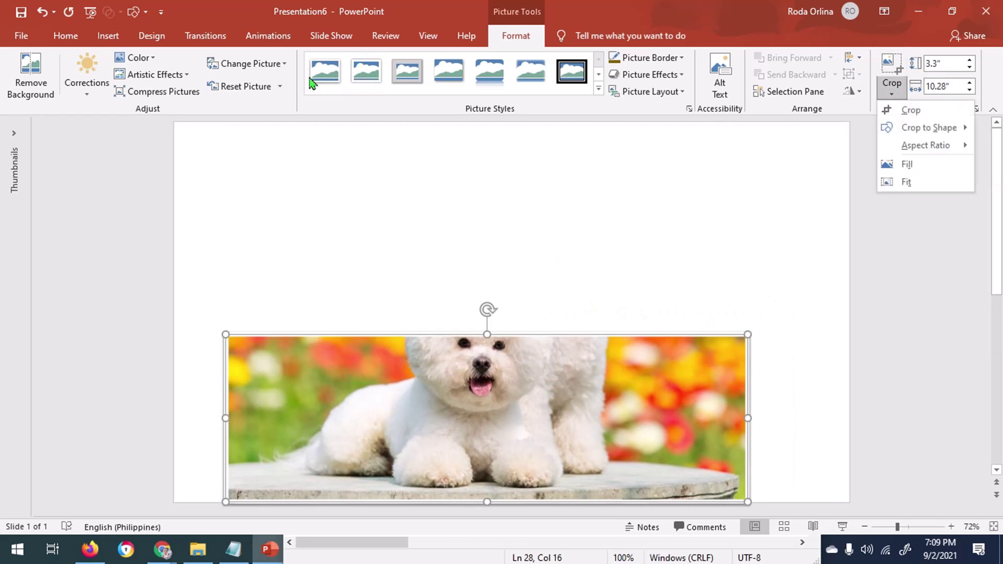
left_click(292, 359)
left_click_drag(221, 357, 224, 385)
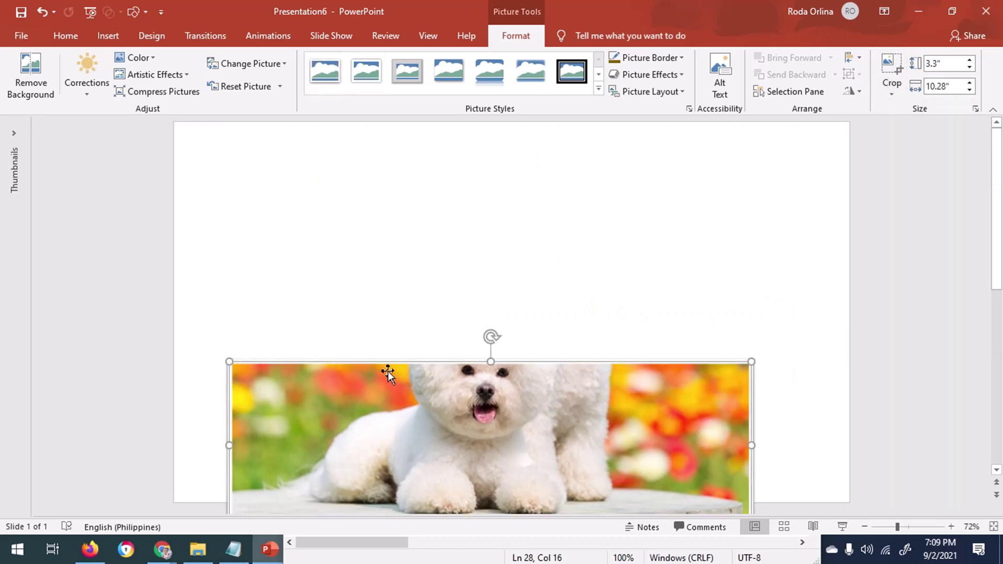
key("ctrl+z")
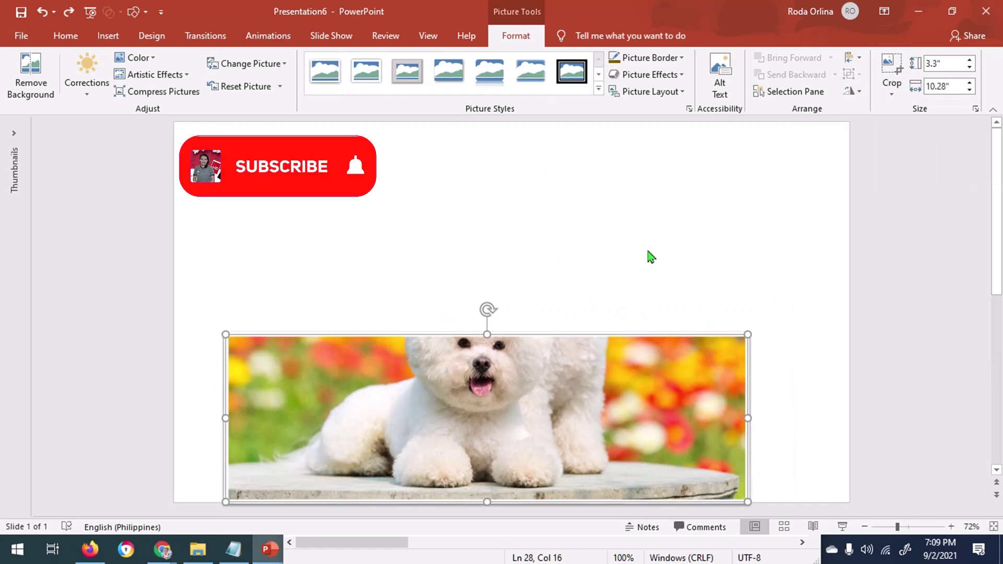
- Reshape the bottom strip into a trapezoid with a narrower top and adjusted side slant
left_click(895, 95)
mouse_move(929, 127)
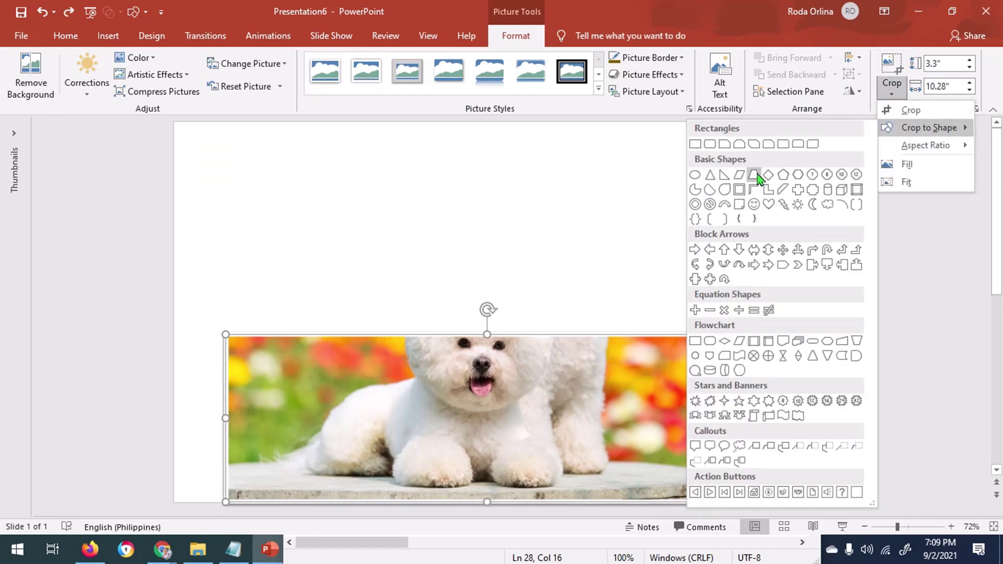
left_click(756, 176)
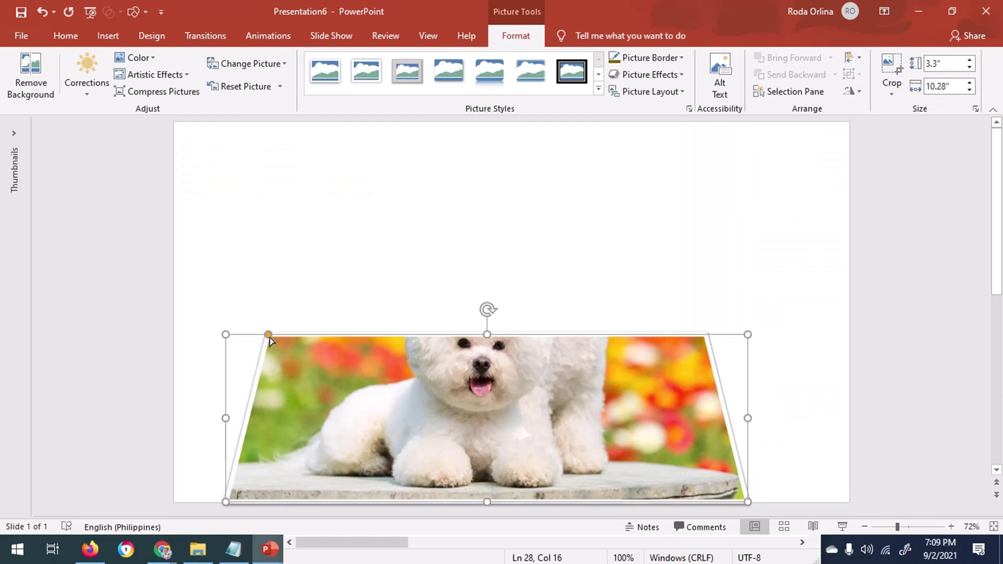
left_click_drag(269, 336, 345, 376)
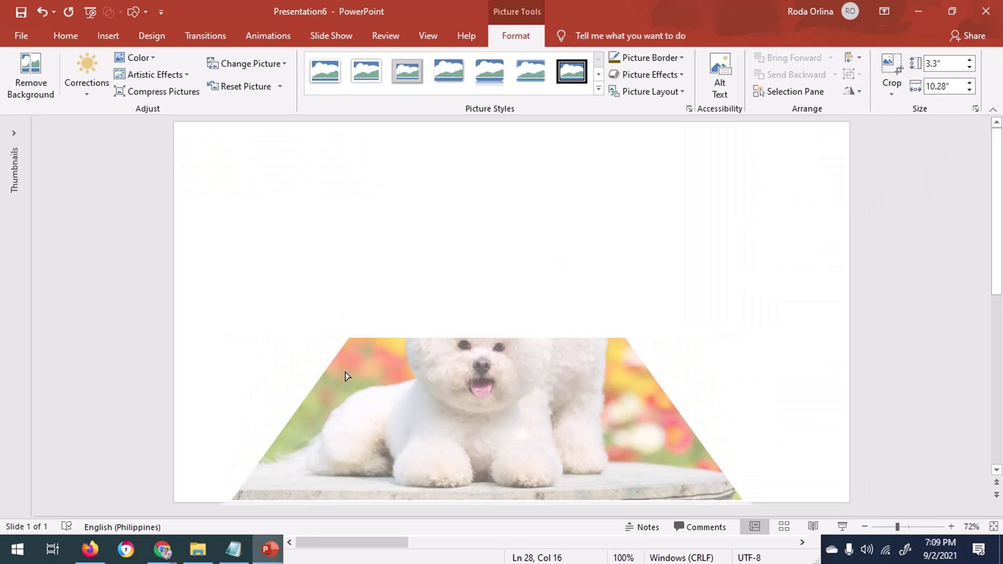
mouse_move(345, 376)
left_mouse_down()
mouse_move(313, 377)
mouse_move(340, 384)
left_mouse_up()
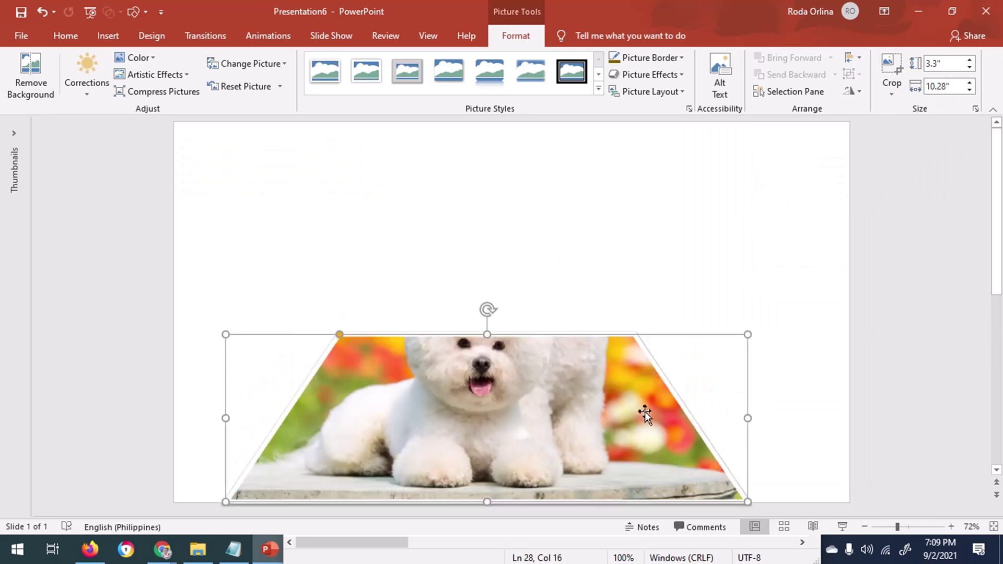
key("Escape")
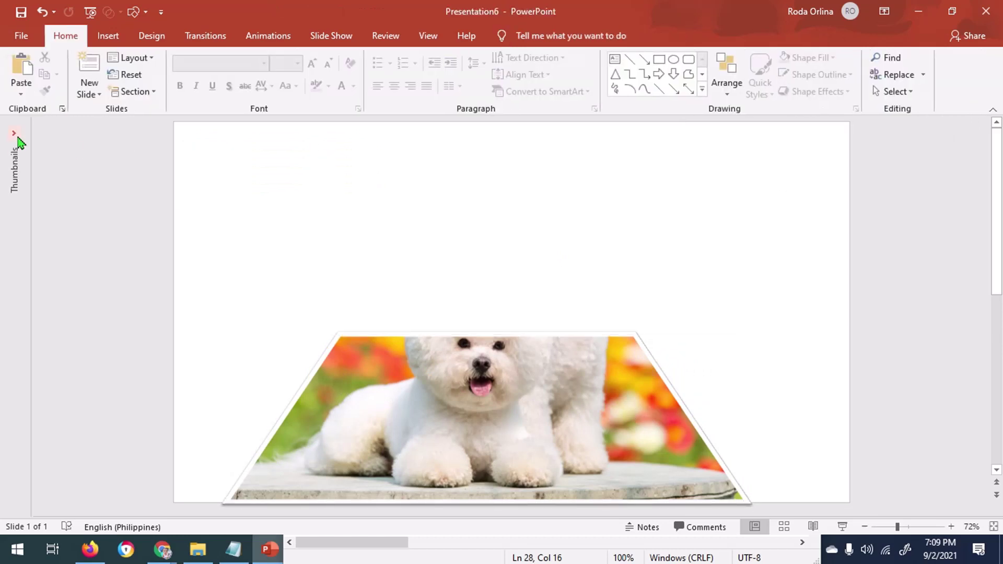
- Add a second slide and insert the full-size 'baby' dog photo onto it
left_click(14, 133)
right_click(88, 184)
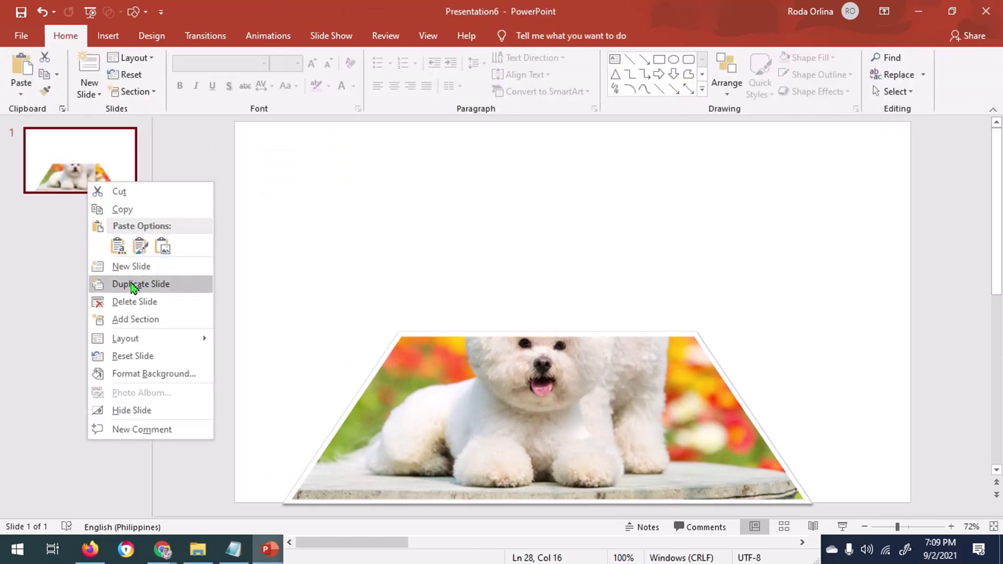
left_click(121, 267)
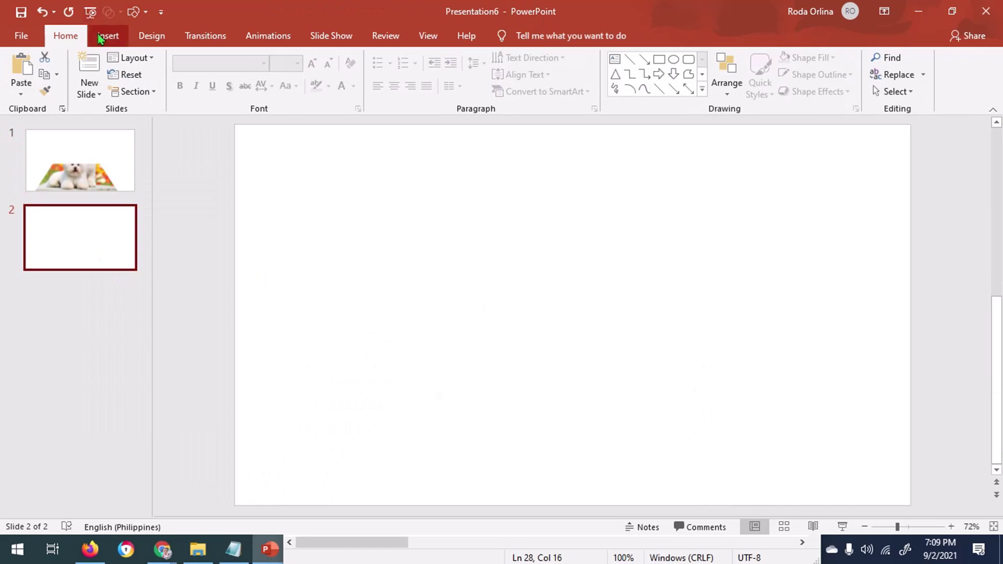
left_click(107, 35)
left_click(110, 97)
left_click(120, 126)
left_click(251, 159)
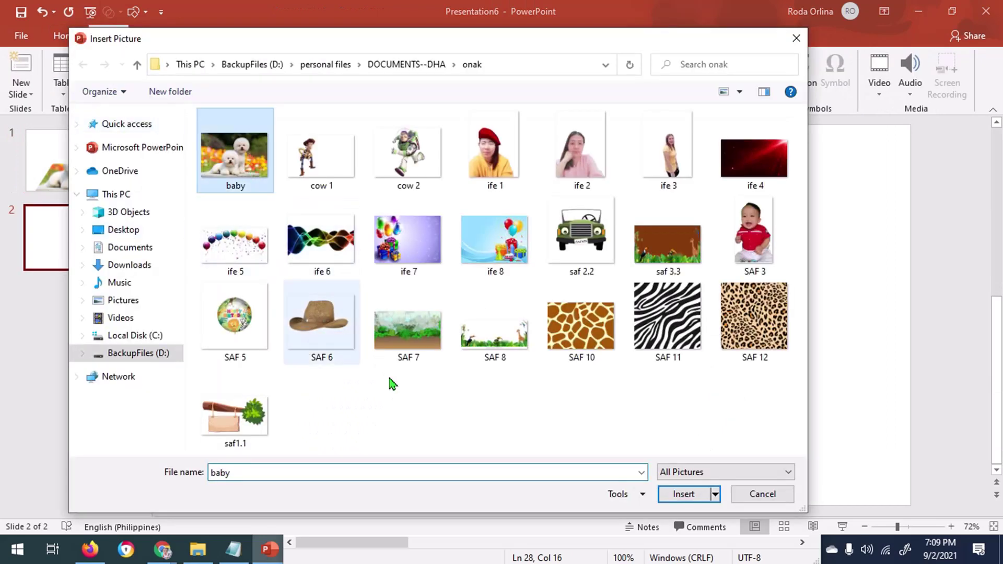
left_click(682, 494)
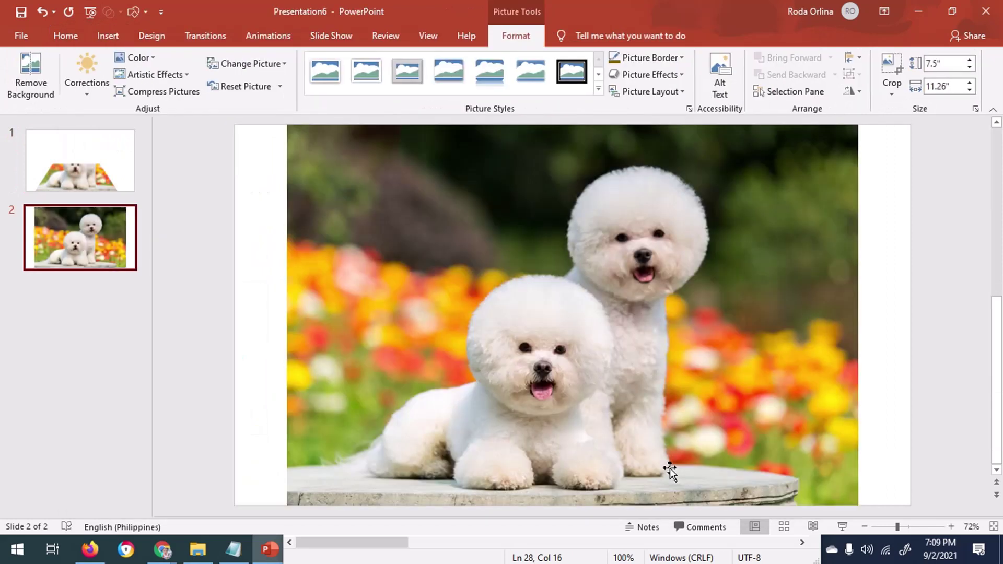
left_click(513, 329)
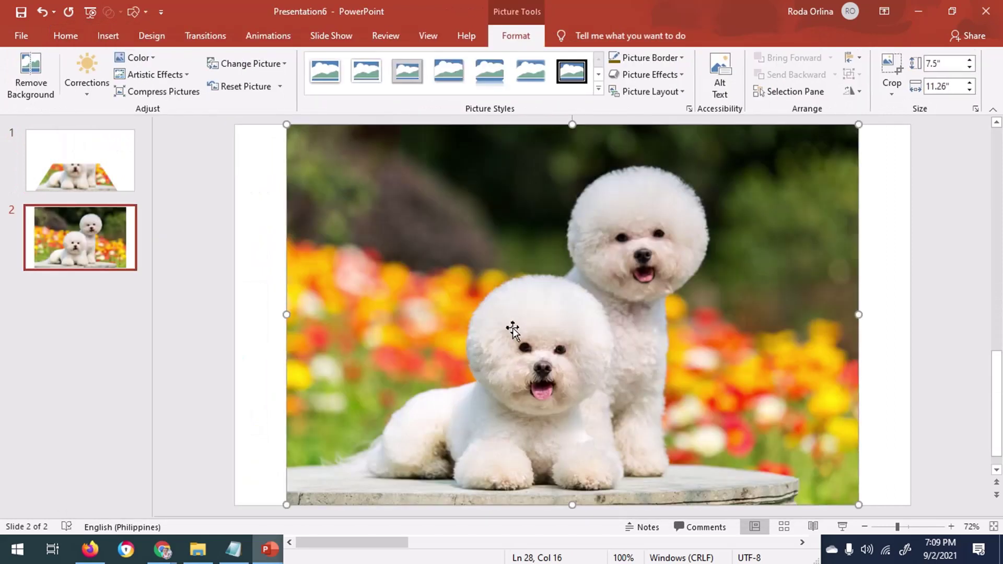
- Remove the photo's flowery background, marking flowers on both sides to remove and keeping the paws
left_click(45, 95)
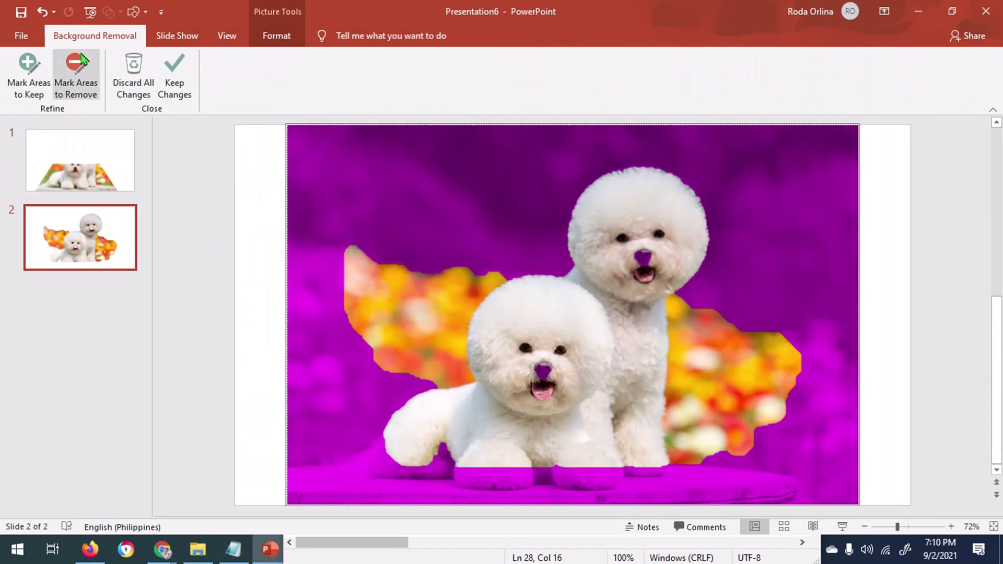
left_click(73, 78)
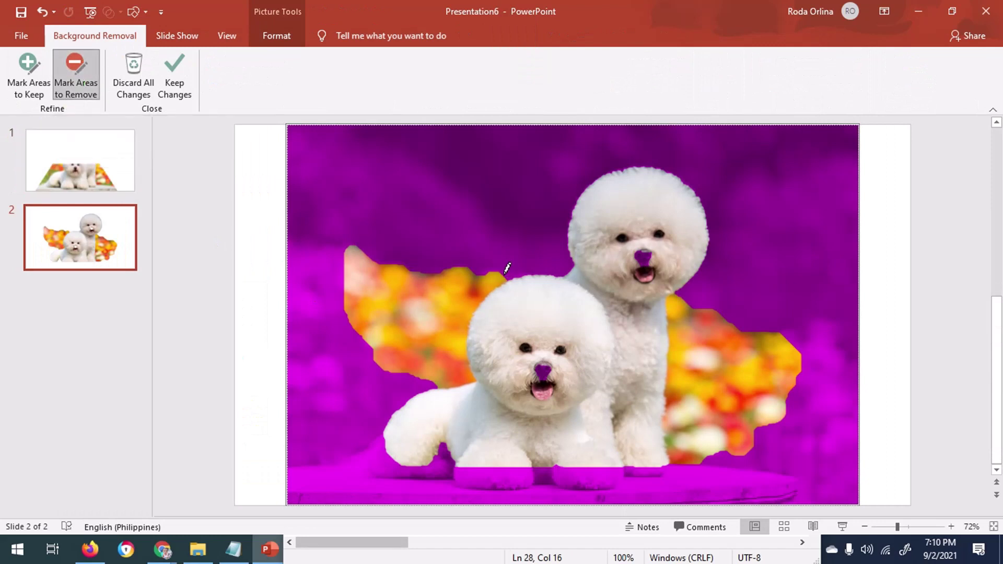
left_click_drag(504, 268, 392, 375)
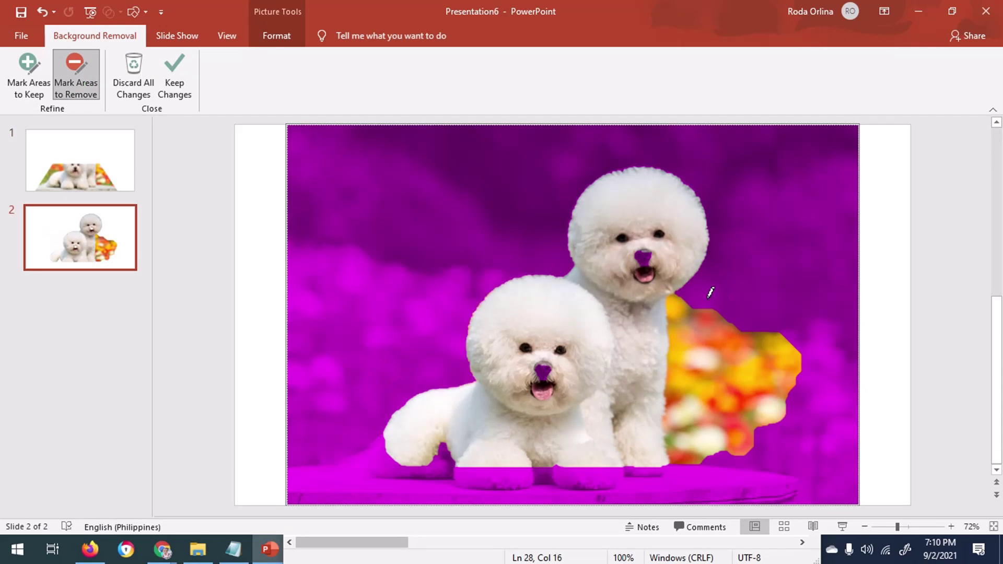
left_click_drag(698, 324, 695, 433)
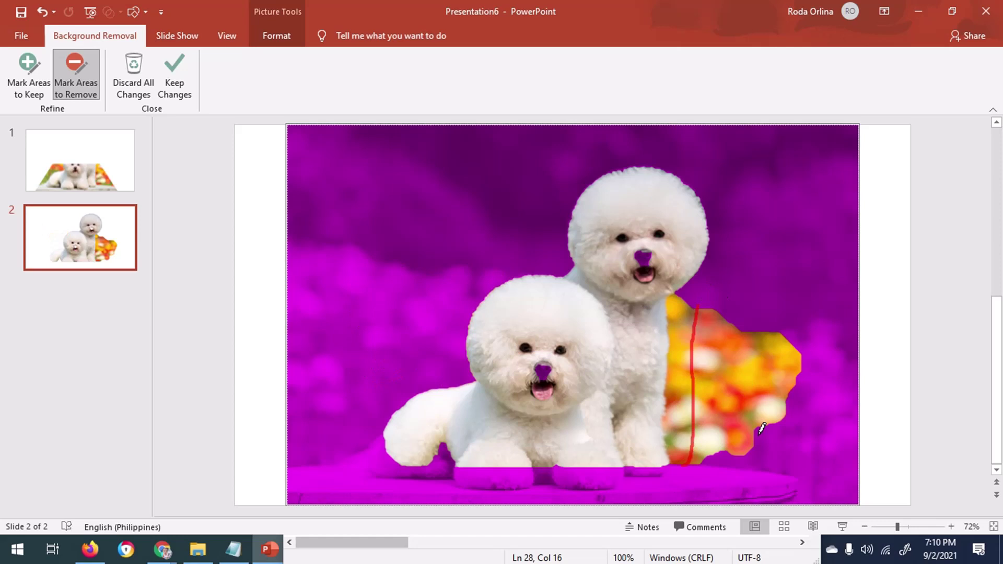
left_click(26, 83)
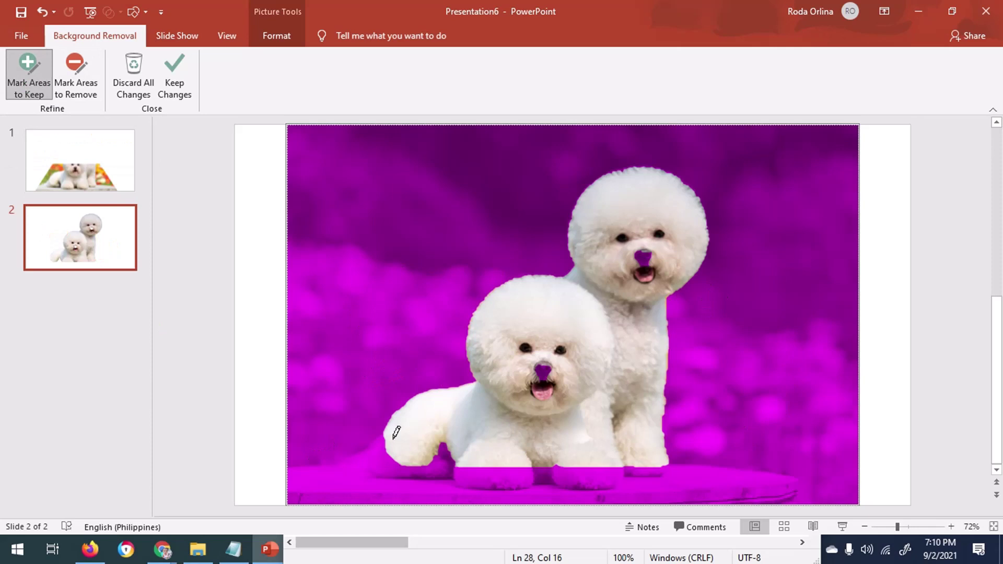
mouse_move(397, 462)
left_mouse_down()
mouse_move(446, 456)
mouse_move(483, 472)
mouse_move(647, 468)
left_mouse_up()
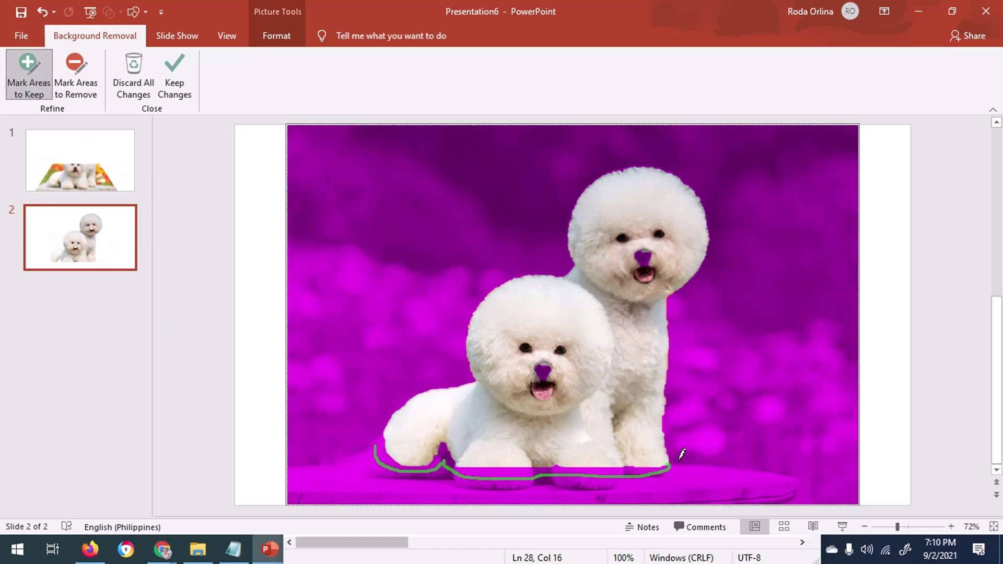
left_click(74, 83)
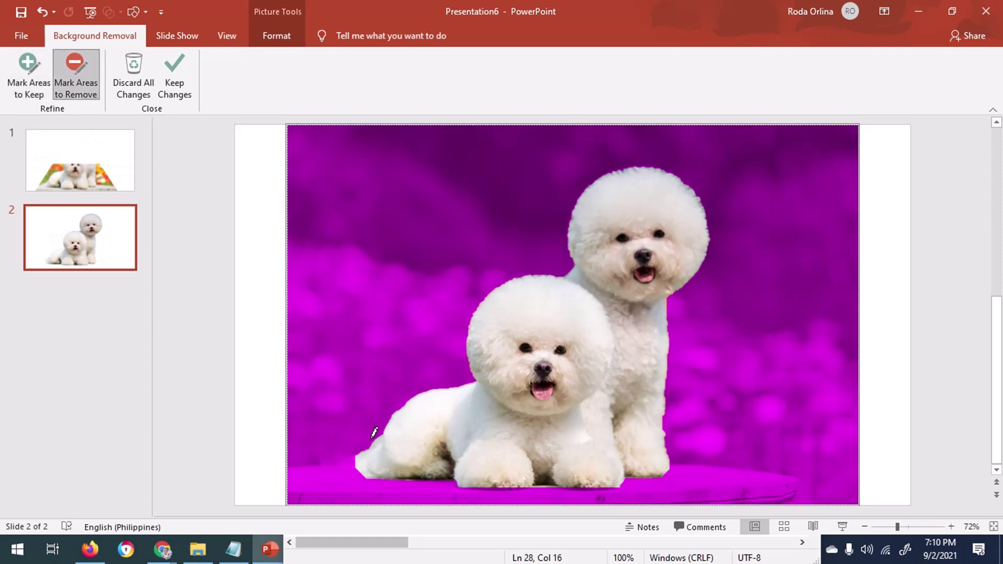
left_click_drag(368, 448, 376, 478)
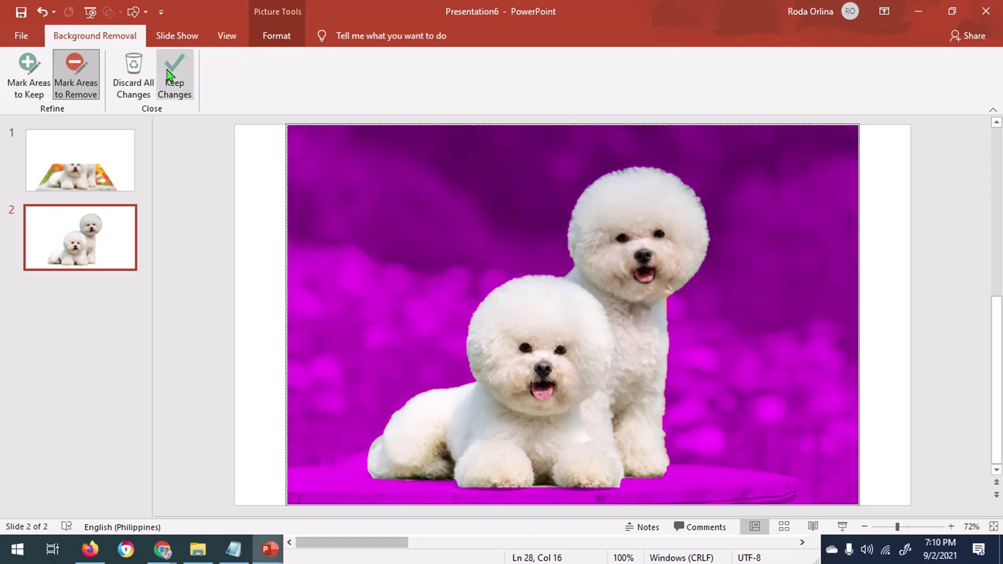
left_click(170, 75)
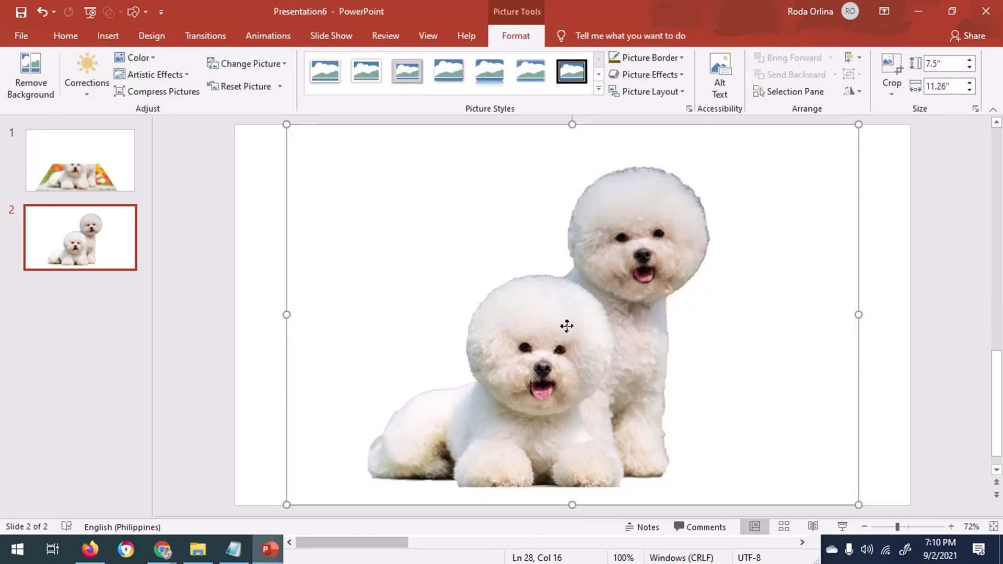
- Copy the cut-out dogs and paste them as a picture over slide 1's trapezoid photo
right_click(567, 326)
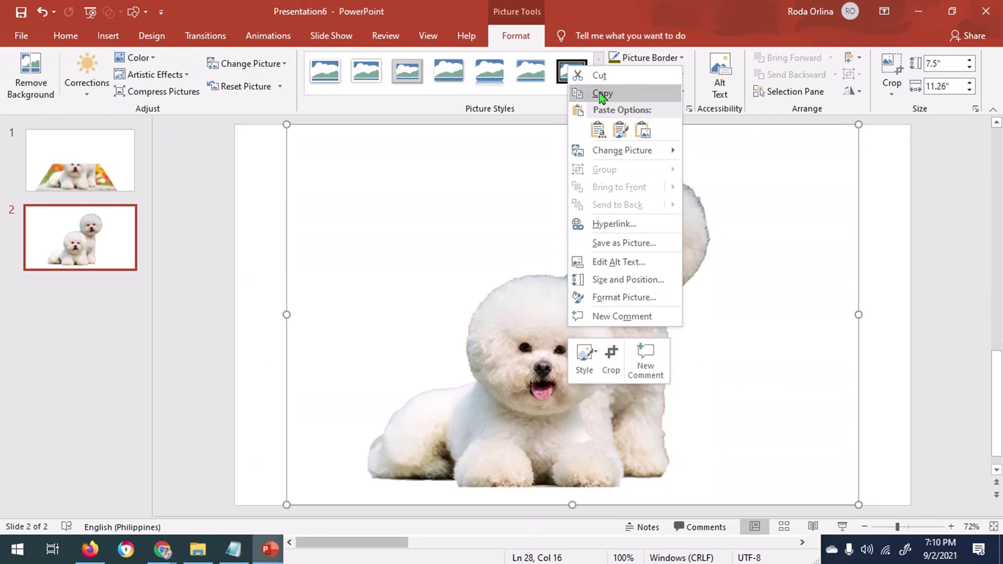
left_click(602, 94)
left_click(125, 167)
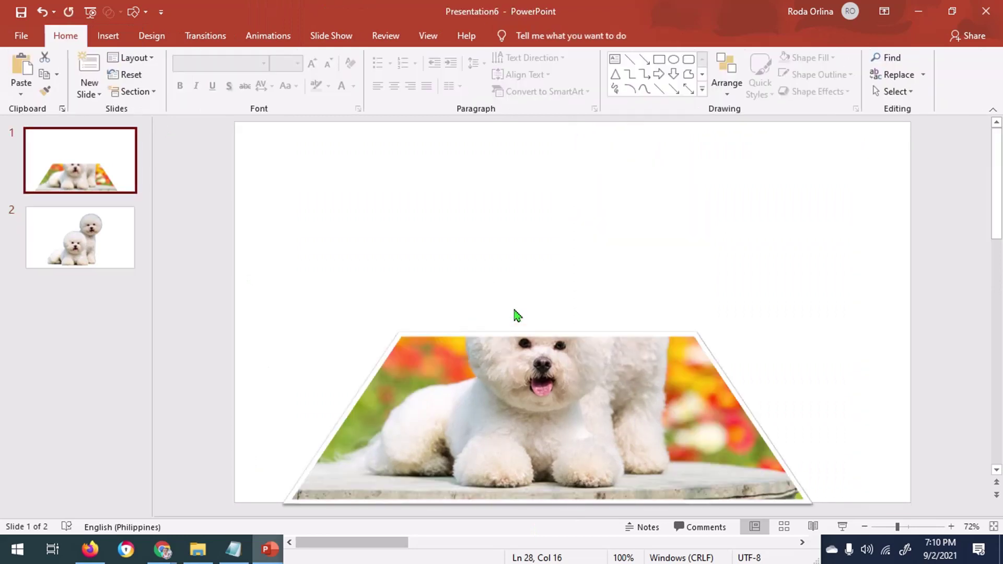
right_click(538, 242)
left_click(588, 269)
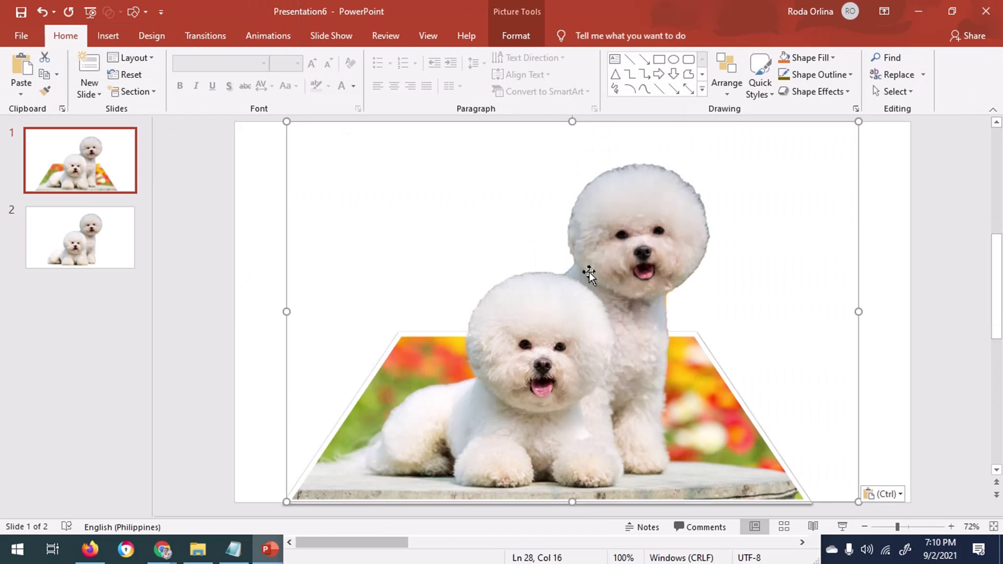
left_click(241, 170)
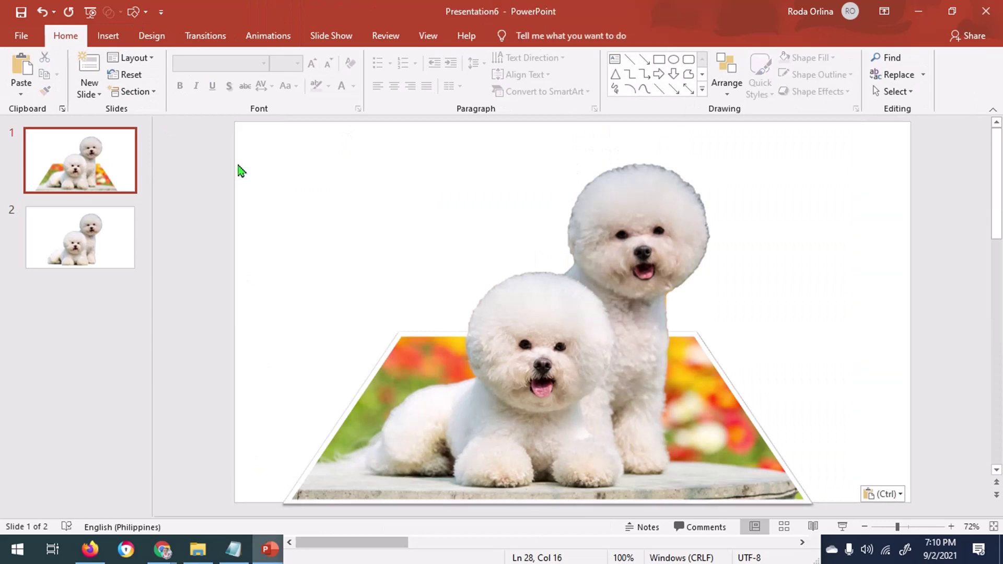
left_click(146, 36)
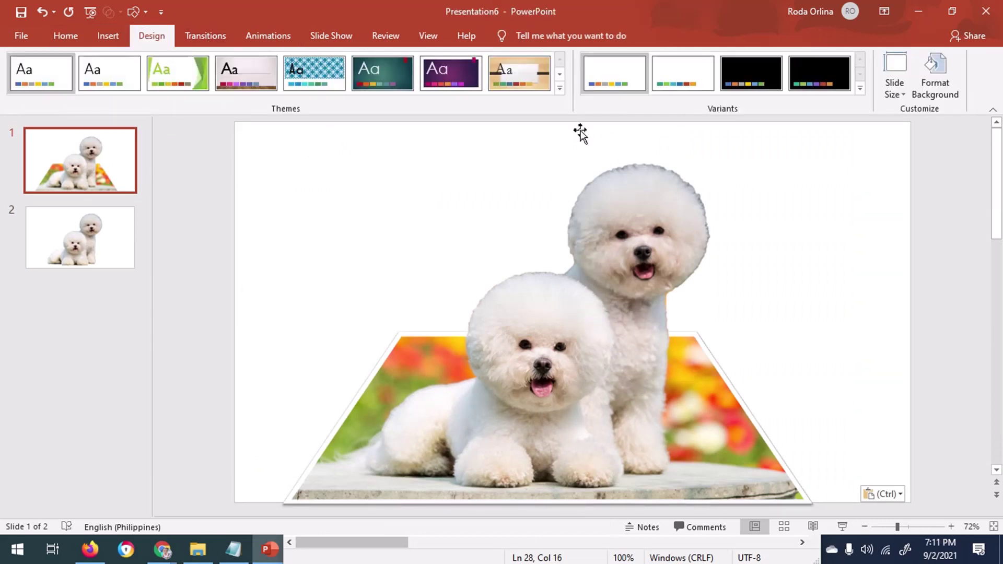
- Browse the themes gallery and apply the green-framed design theme
left_click(560, 89)
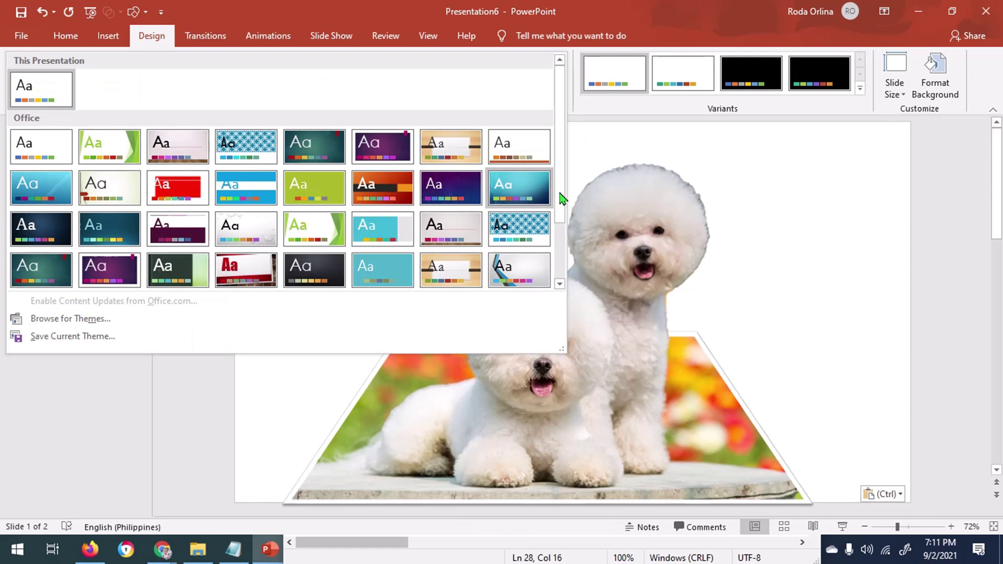
left_click_drag(563, 201, 558, 256)
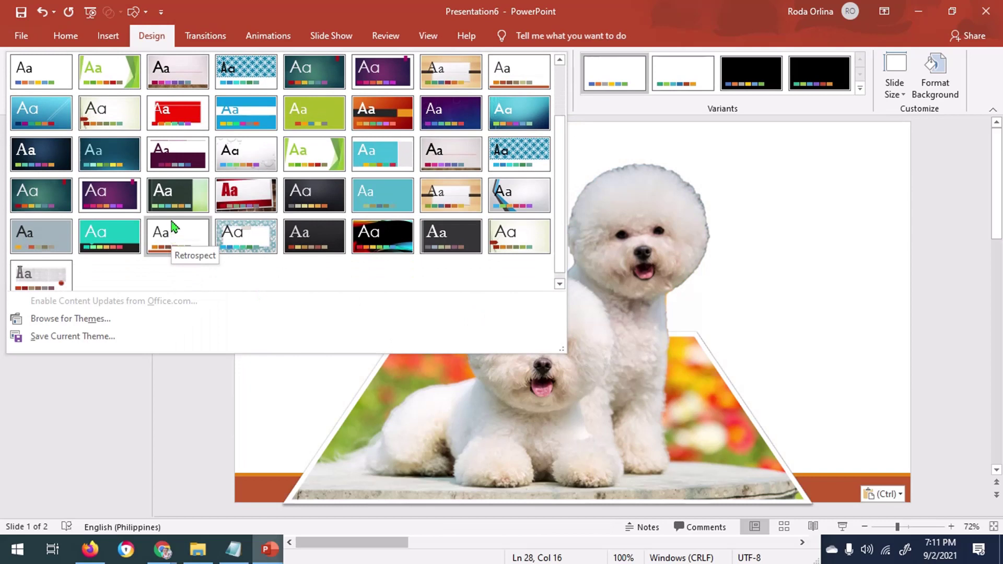
scroll(172, 225, "up", 2)
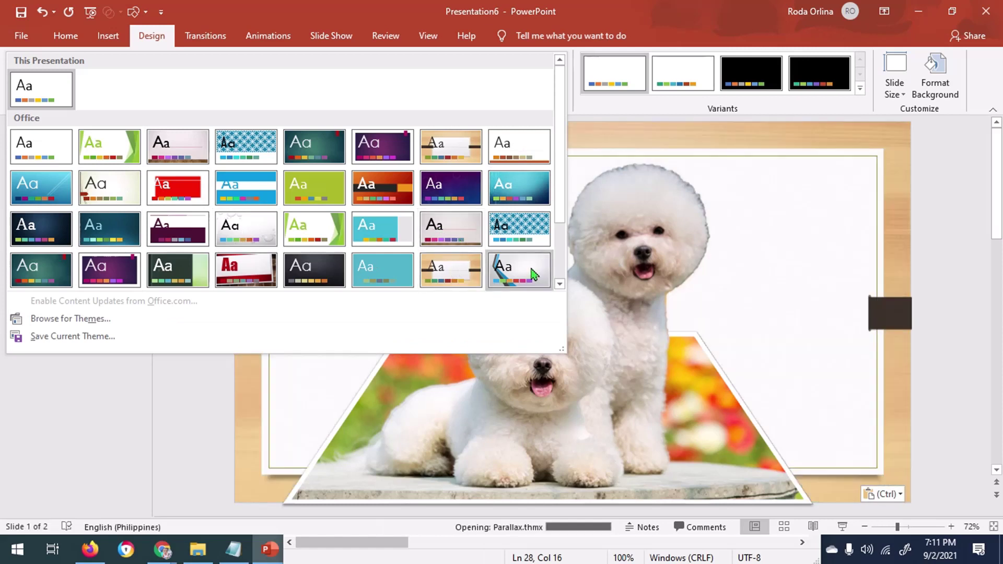
scroll(532, 273, "down", 1)
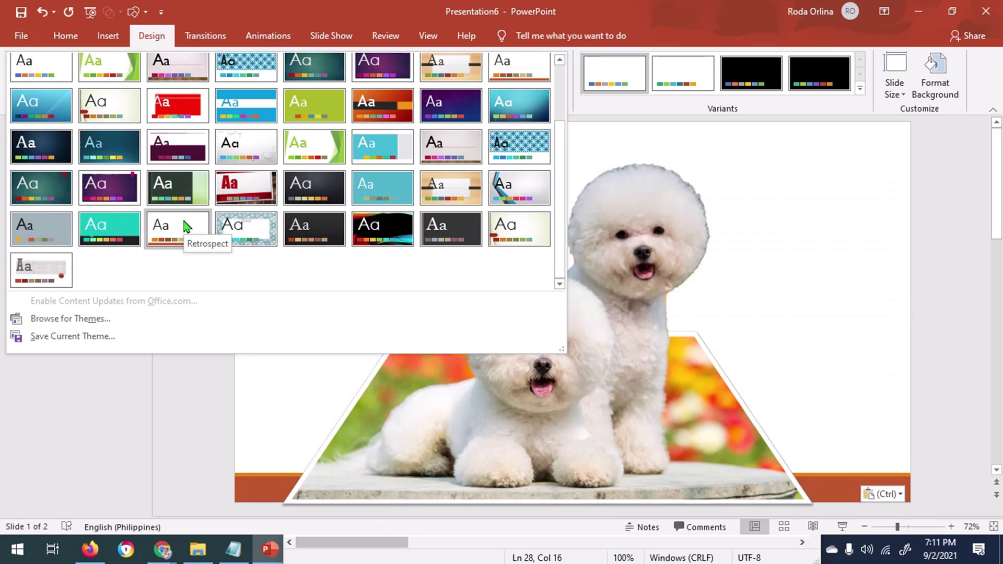
left_click(314, 106)
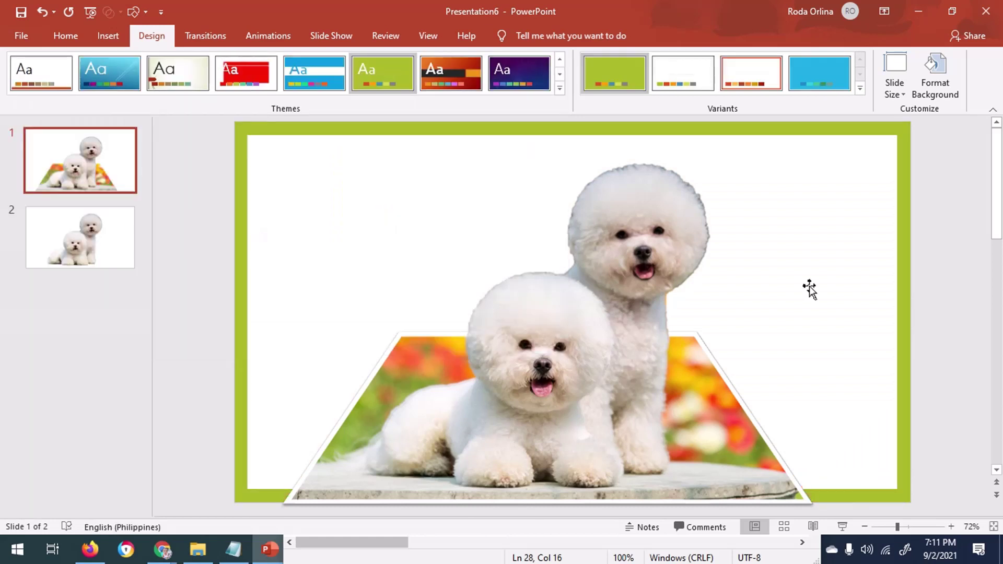
- Set the slide background fill to solid black
left_click(941, 94)
left_click(967, 309)
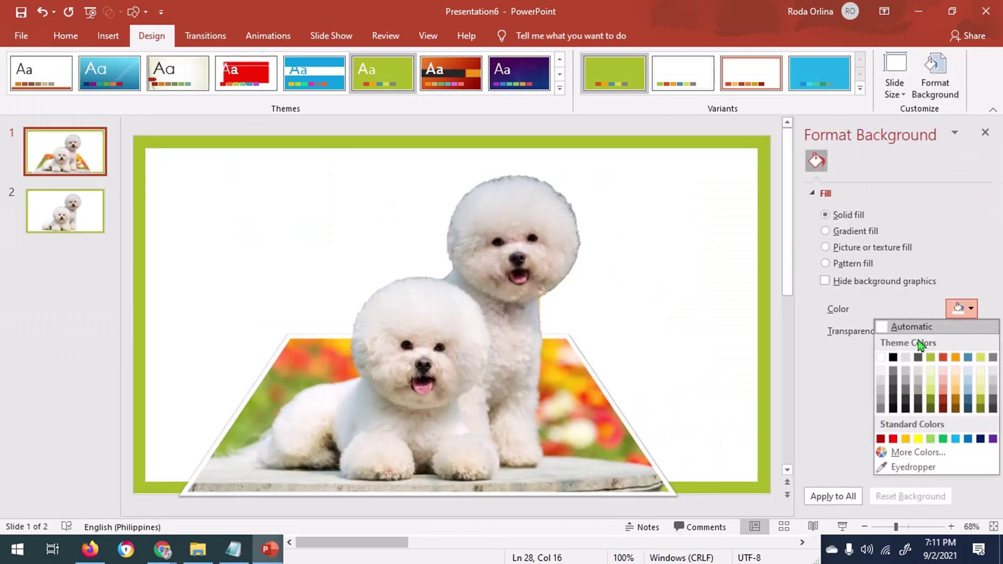
left_click(893, 358)
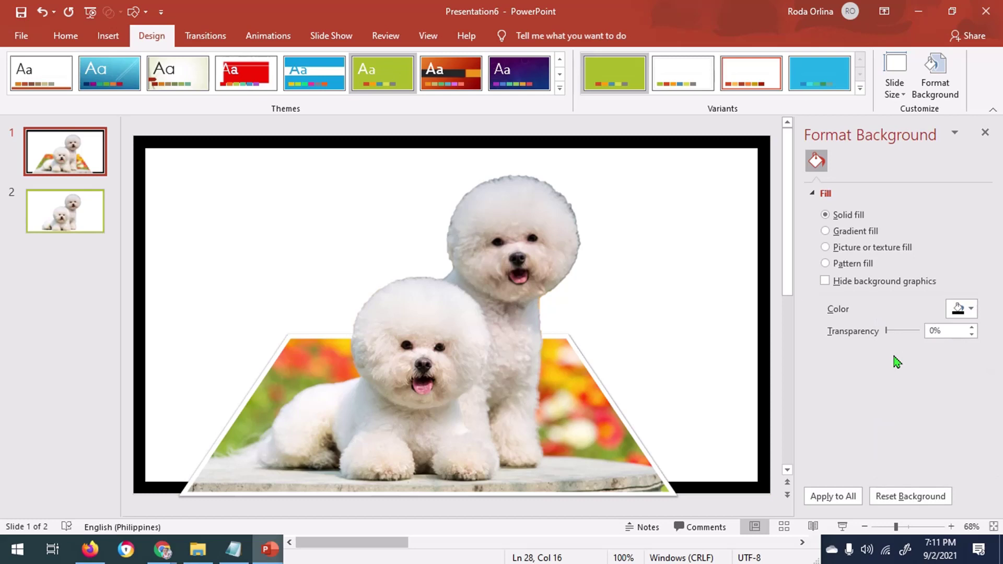
- Try a solid black fill on the dogs picture, then undo it and deselect the picture
left_click(715, 283)
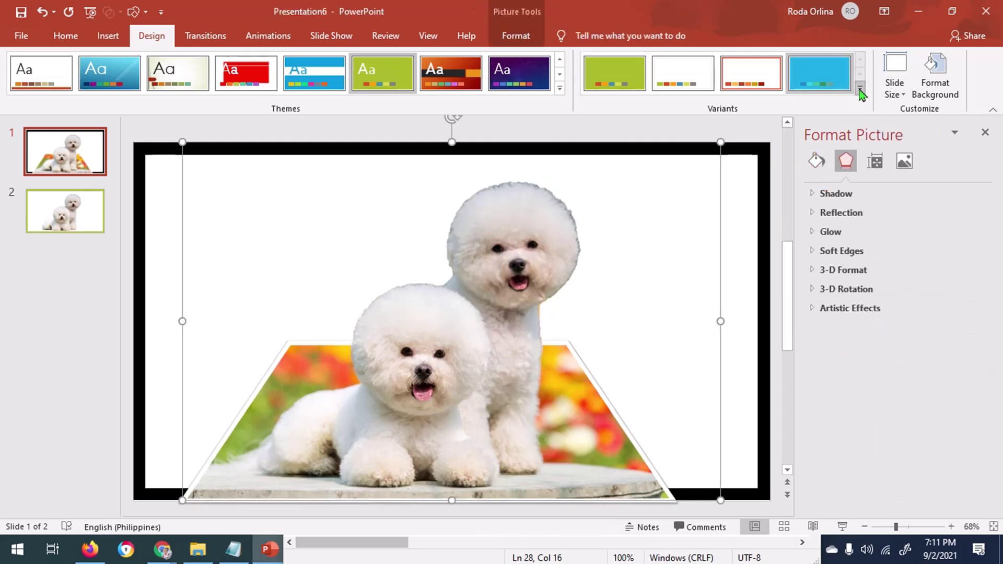
left_click(817, 161)
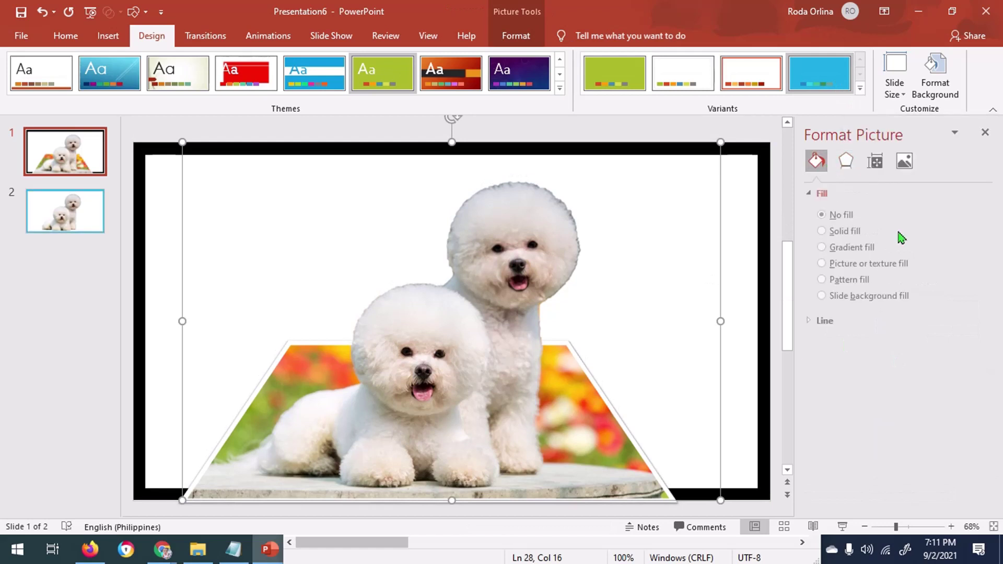
left_click(827, 232)
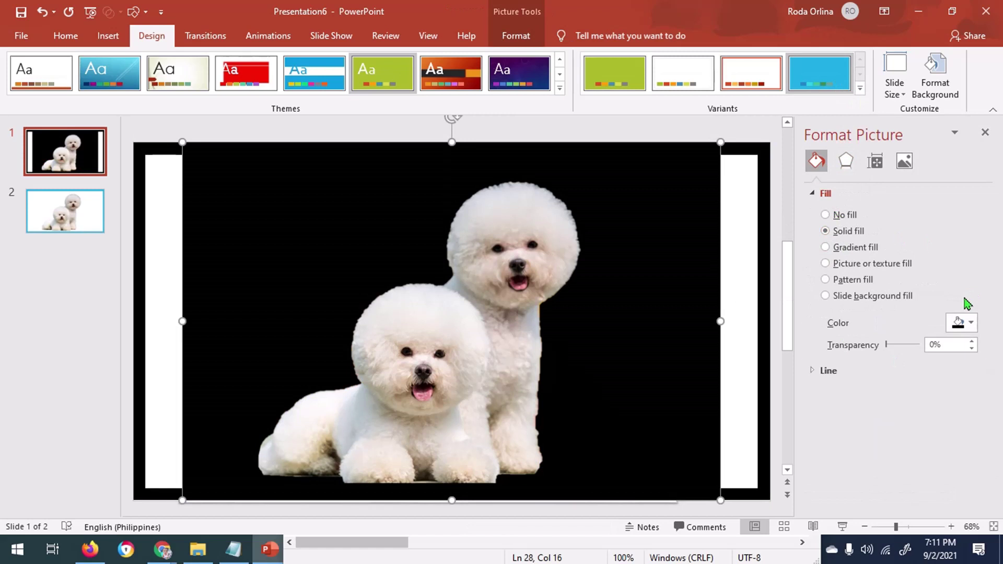
key("ctrl+z")
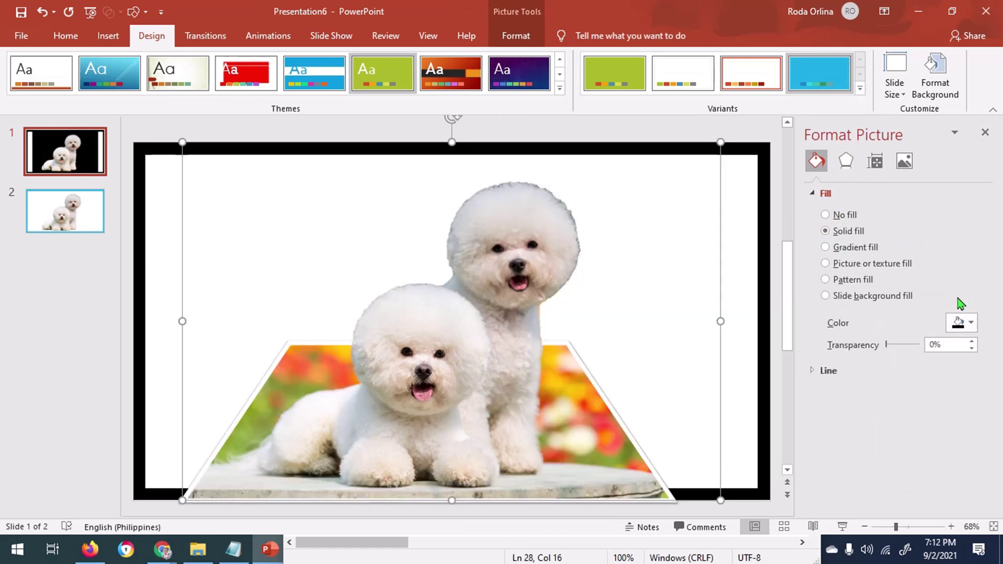
left_click(764, 279)
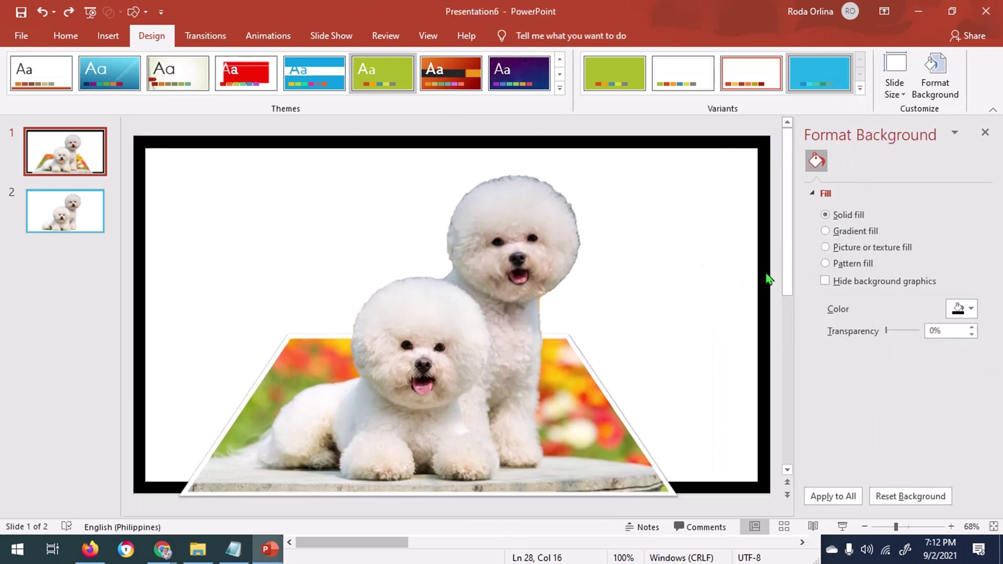
left_click(559, 75)
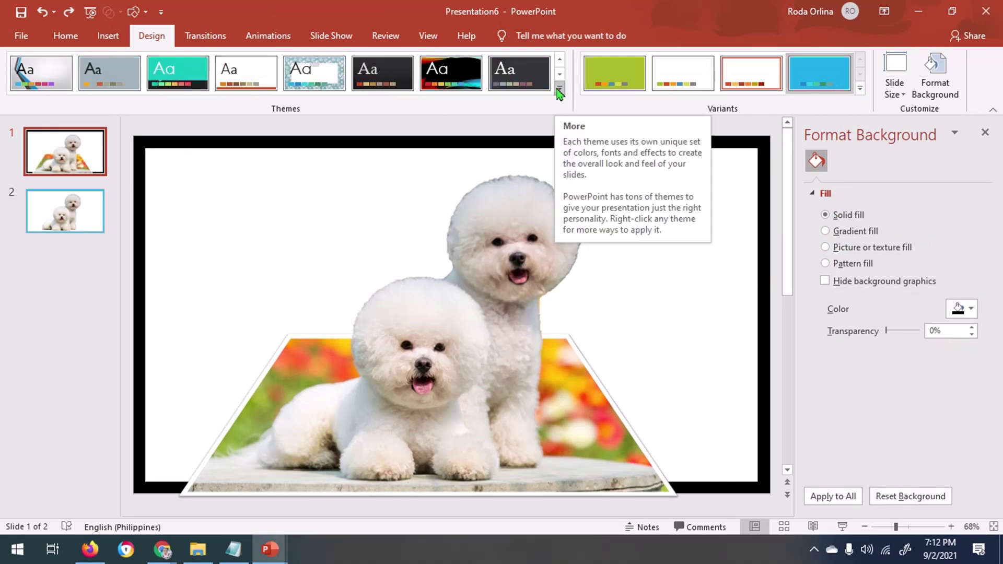
- Apply the patterned theme's dark navy variant and set the background colour to gold
left_click(560, 93)
scroll(428, 234, "down", 3)
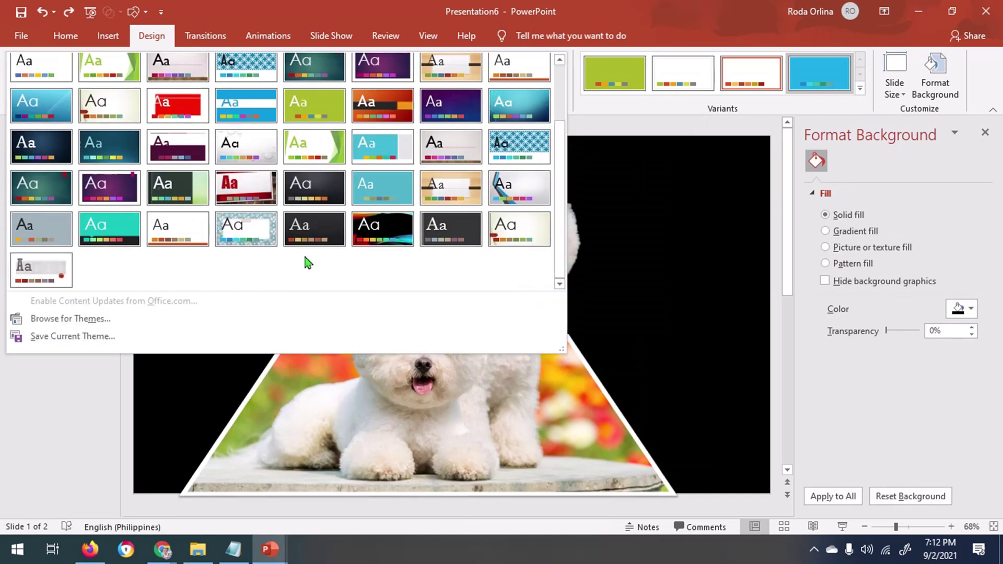
left_click(246, 230)
left_click(824, 79)
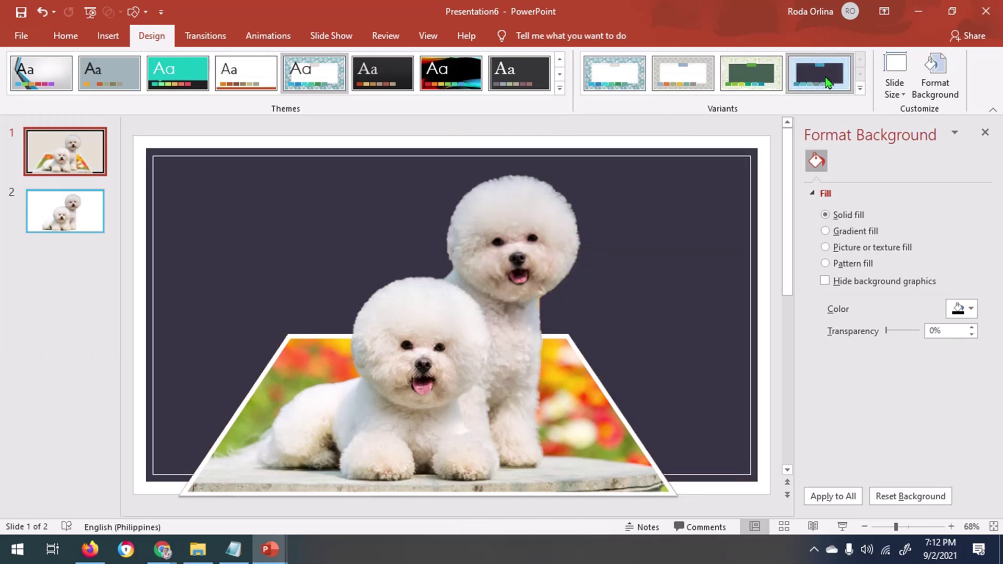
left_click(967, 309)
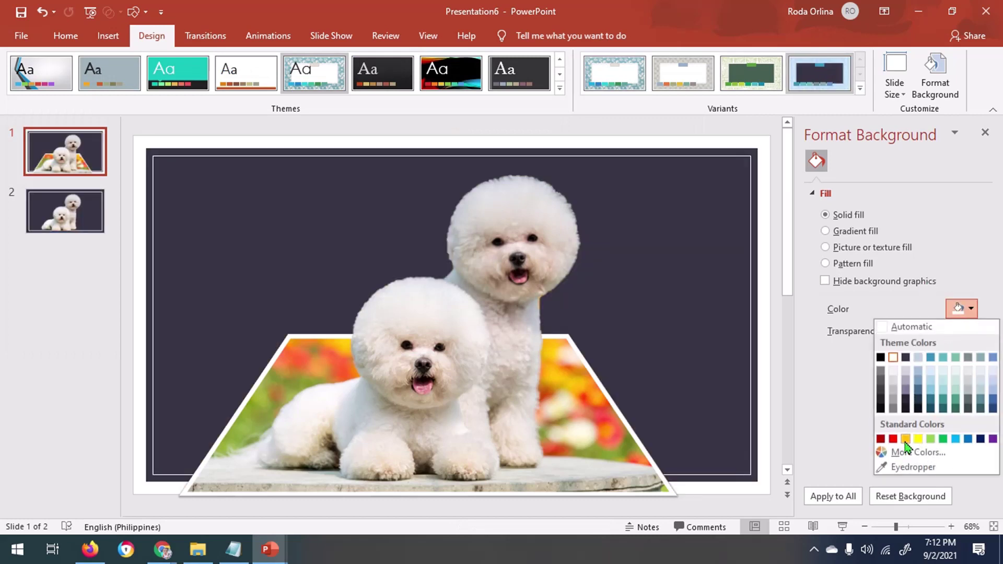
left_click(905, 440)
- Group the trapezoid and dog pictures, then undo the grouping and clear the selection
left_click(572, 417)
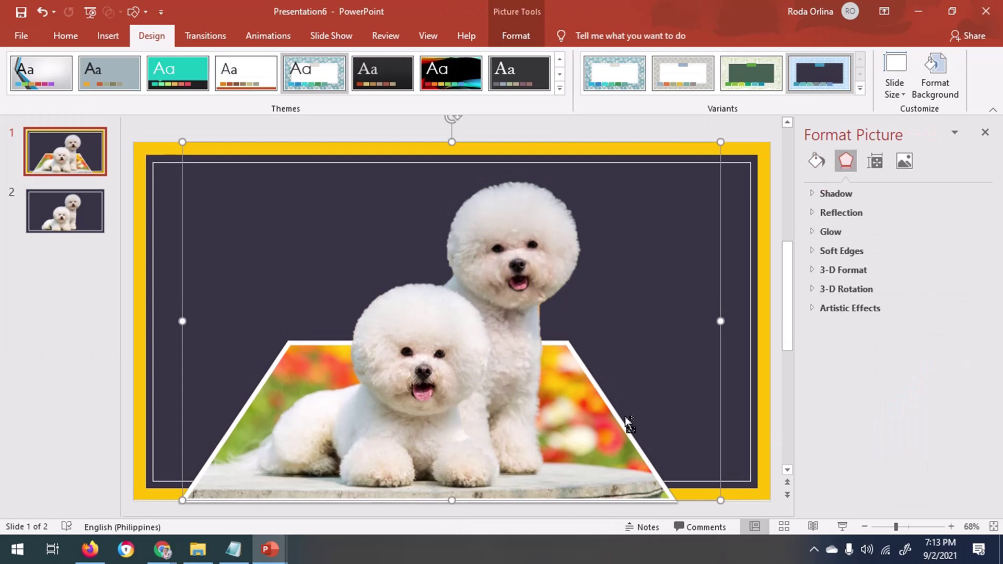
left_click(470, 298, "shift")
right_click(471, 300)
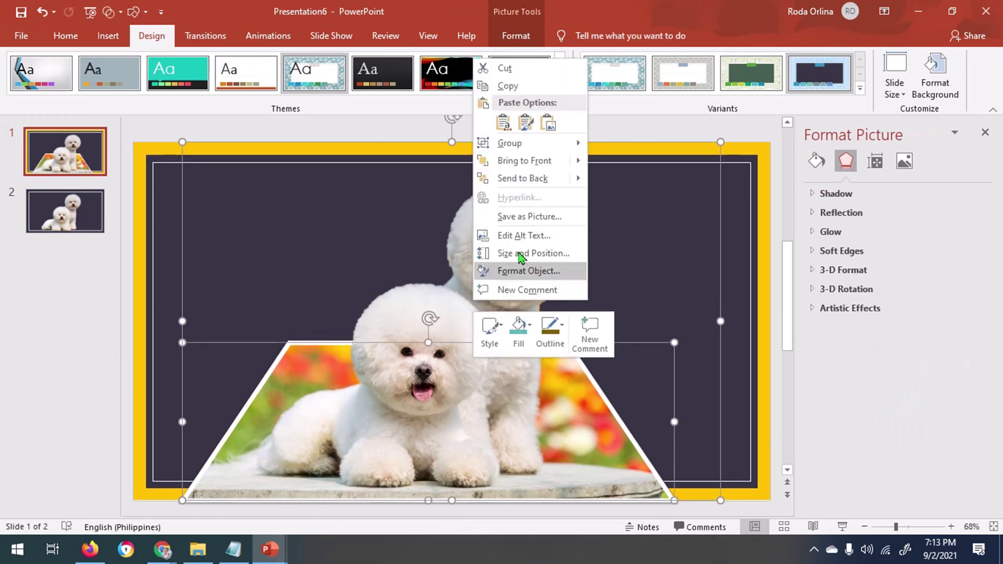
left_click(617, 140)
key("ctrl+z")
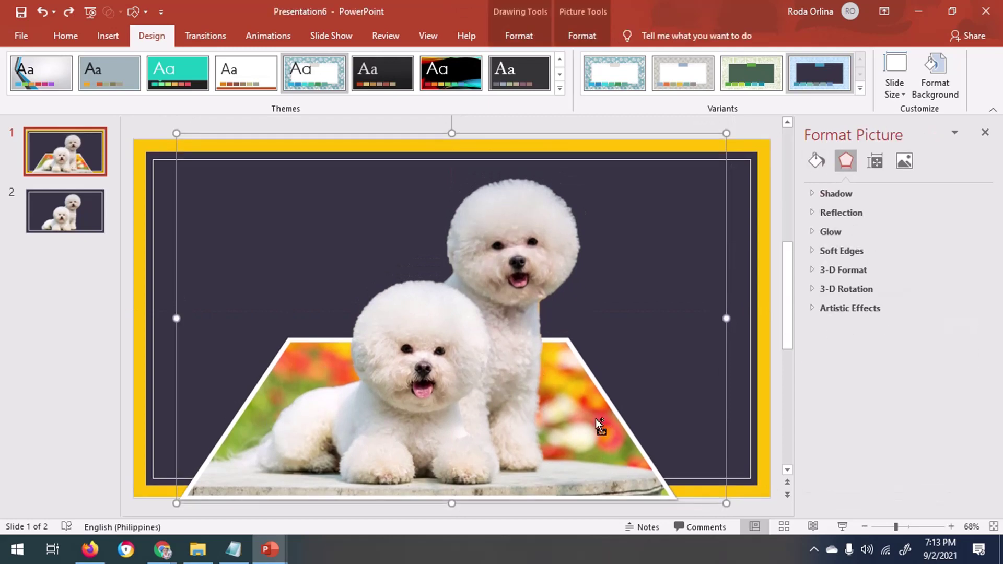
left_click(723, 383)
- Drag the dog picture into a more centred position on the slide
right_click(479, 358)
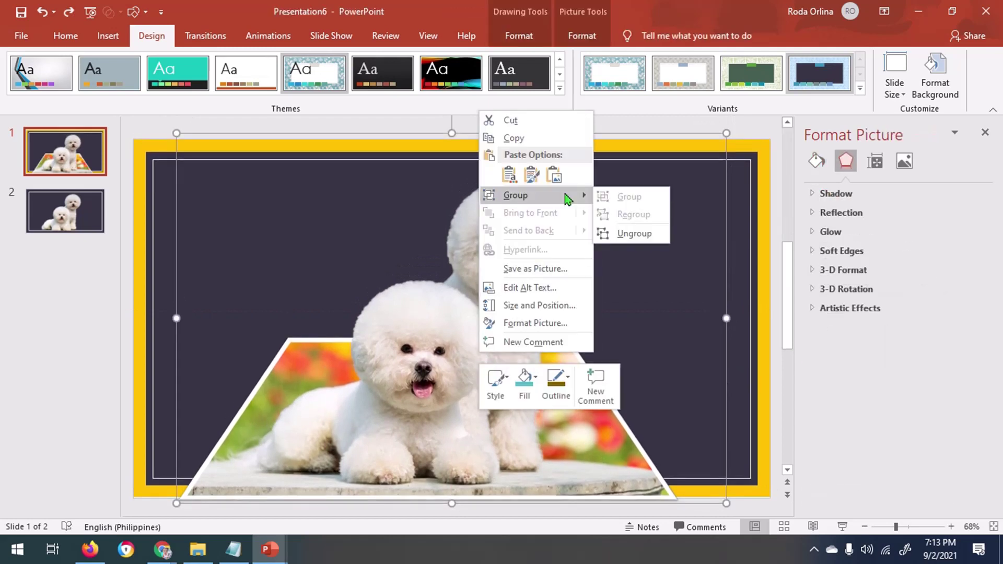
left_click_drag(434, 402, 437, 379)
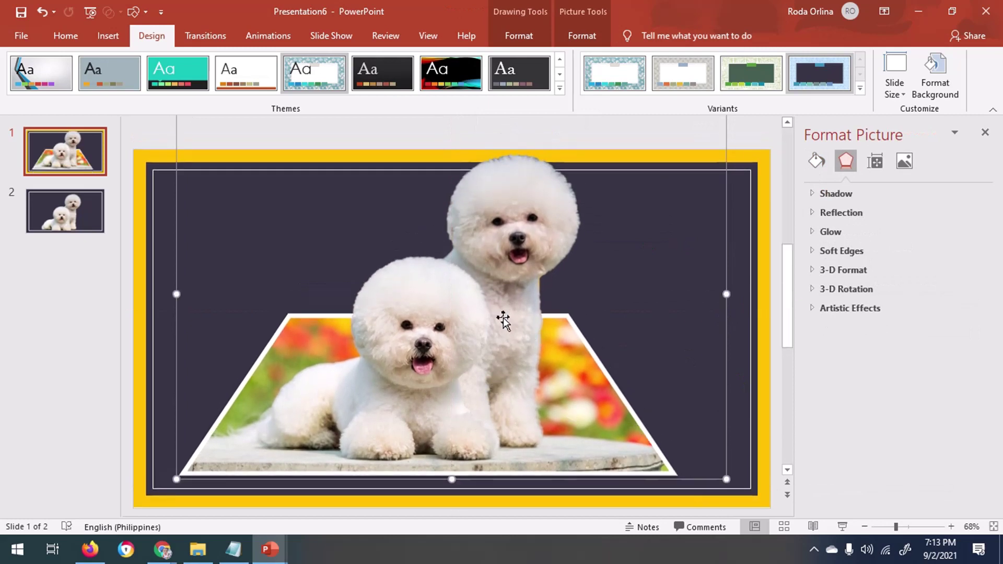
left_click_drag(502, 318, 502, 389)
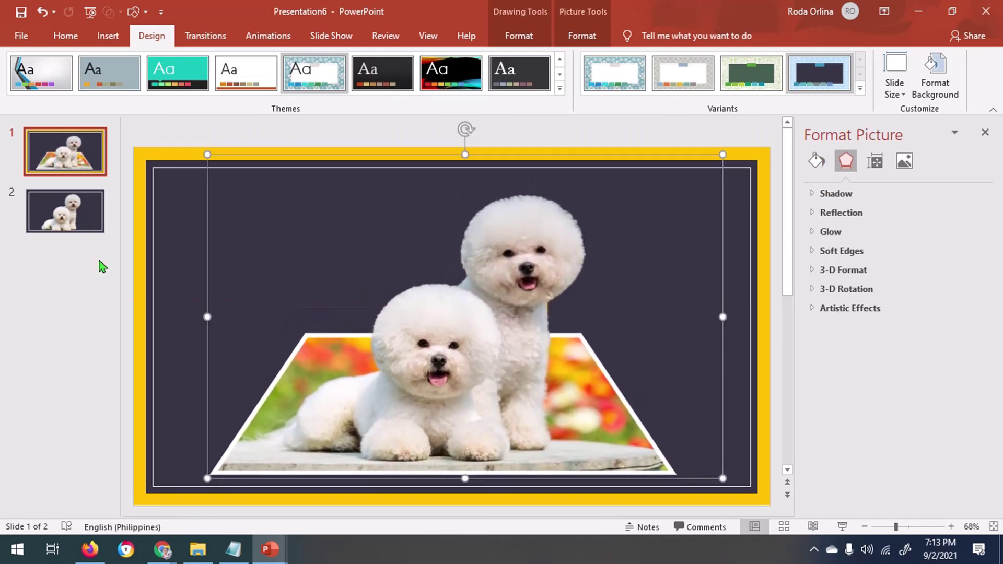
- Collapse the slide thumbnails pane, close Format Picture, and nudge the picture up
left_click_drag(122, 271, 5, 273)
left_click(986, 133)
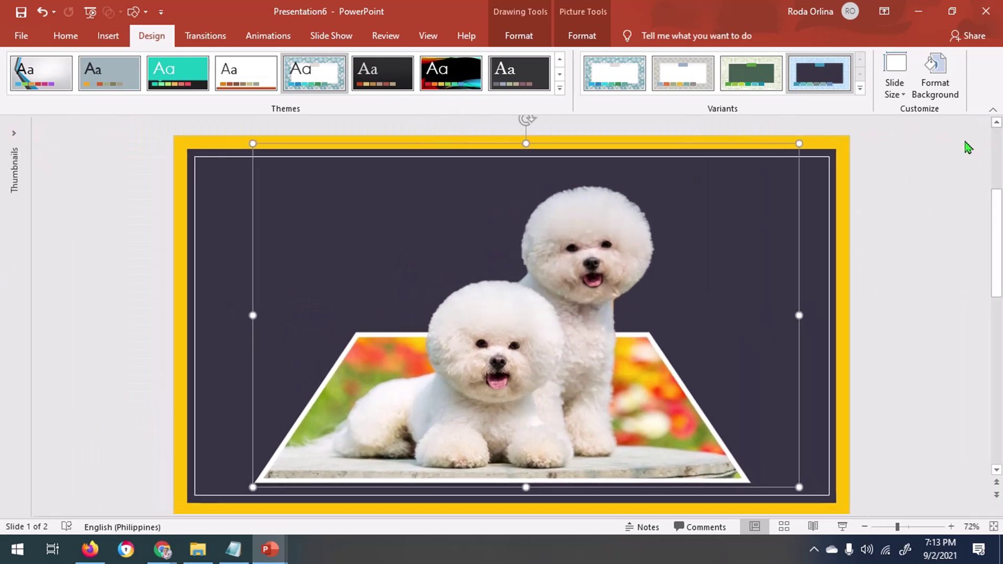
left_click_drag(528, 131, 529, 128)
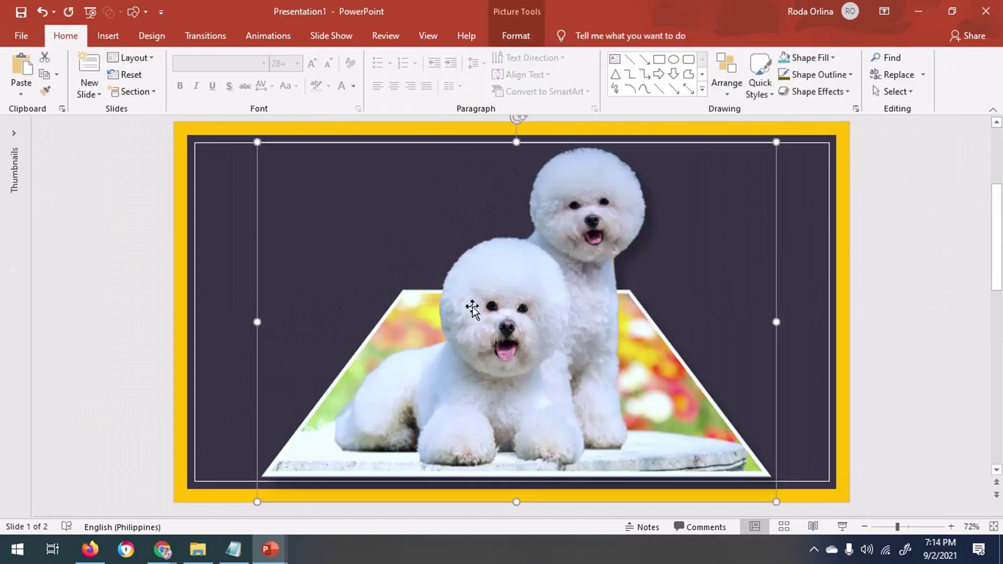
- Set the dog picture's colour temperature to 7200 K
double_click(527, 290)
left_click(153, 58)
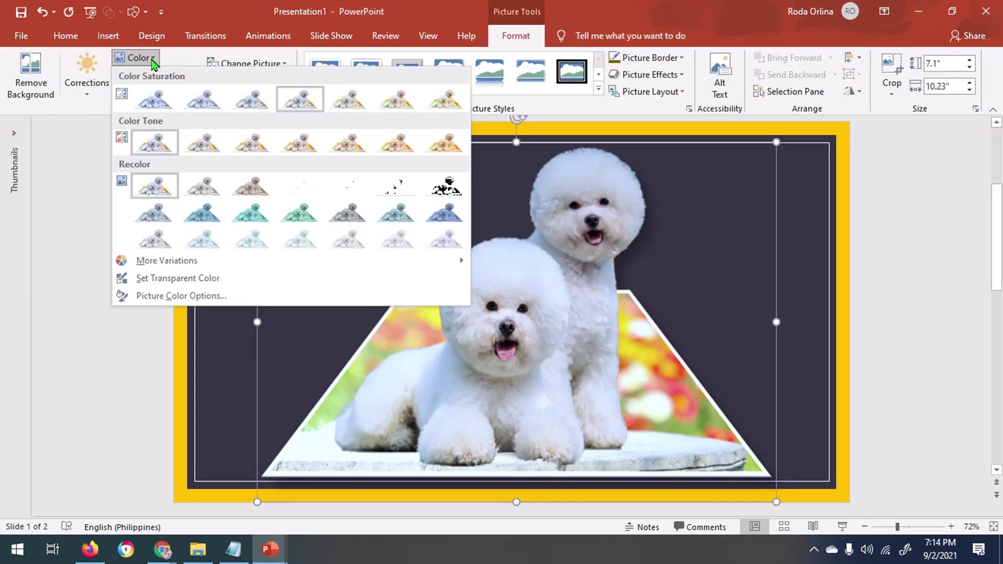
left_click(345, 147)
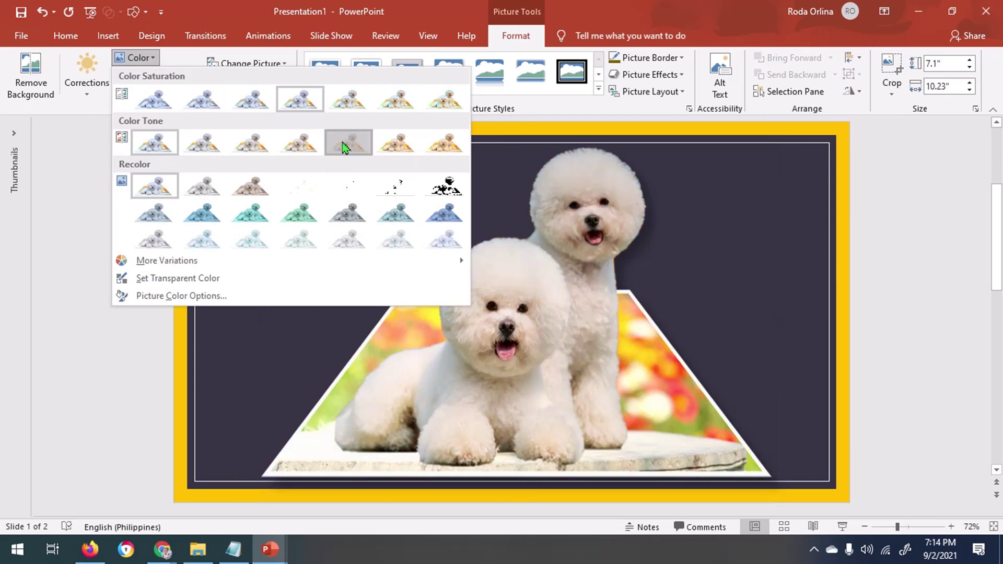
- Give the dog picture a special-effect 3-D material and a cool lighting preset
right_click(567, 267)
left_click(632, 494)
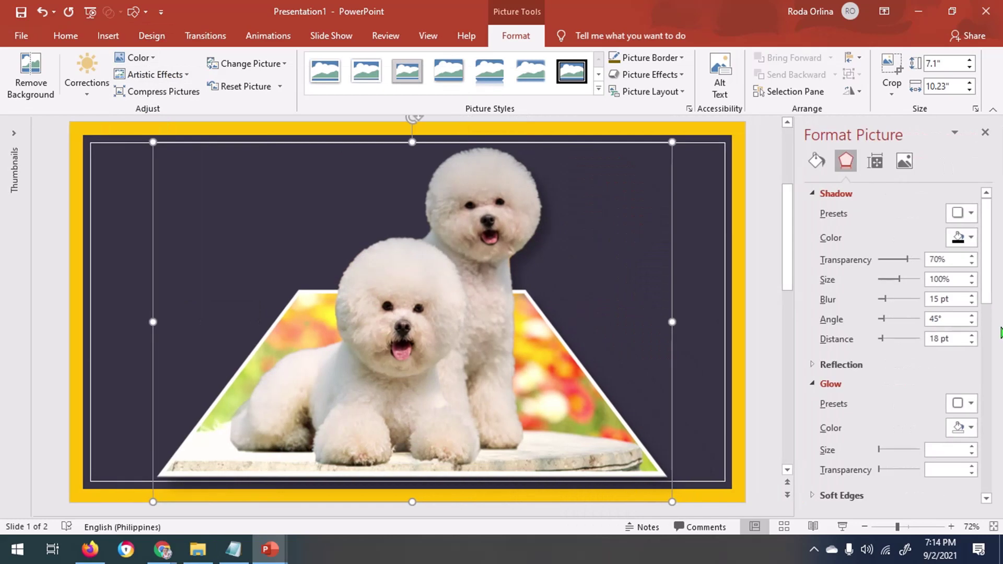
left_click_drag(996, 296, 978, 415)
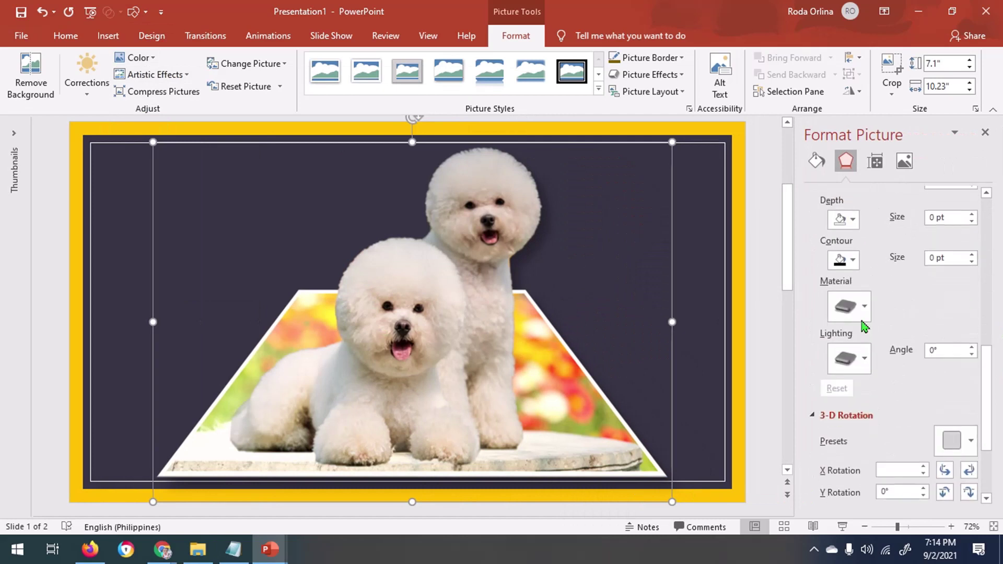
left_click(856, 314)
left_click(849, 418)
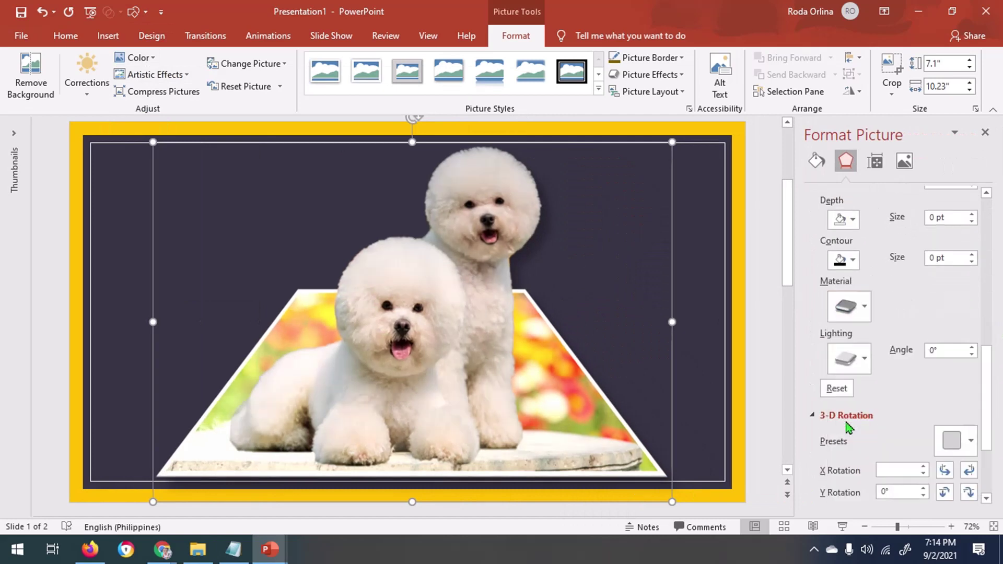
left_click(864, 359)
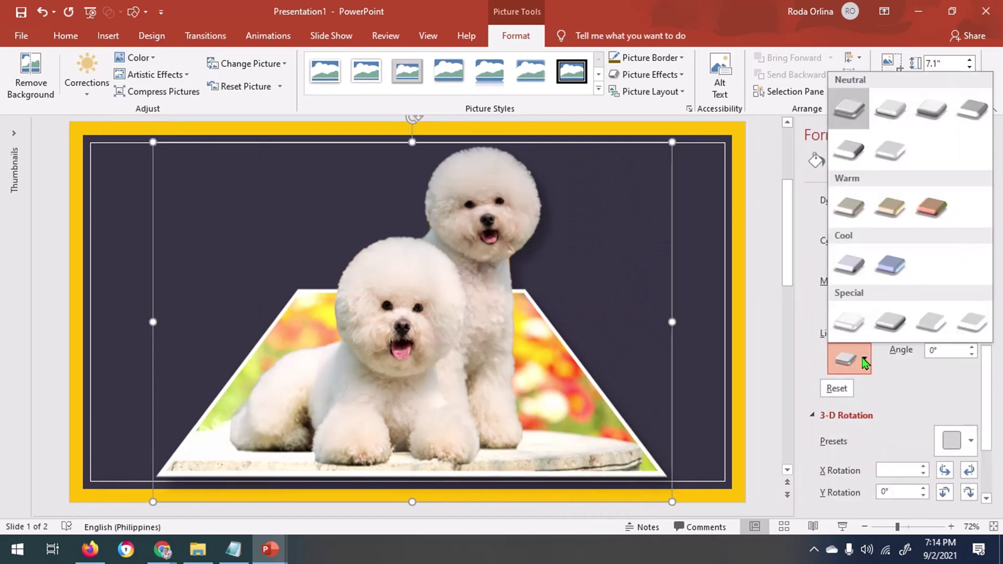
left_click(851, 277)
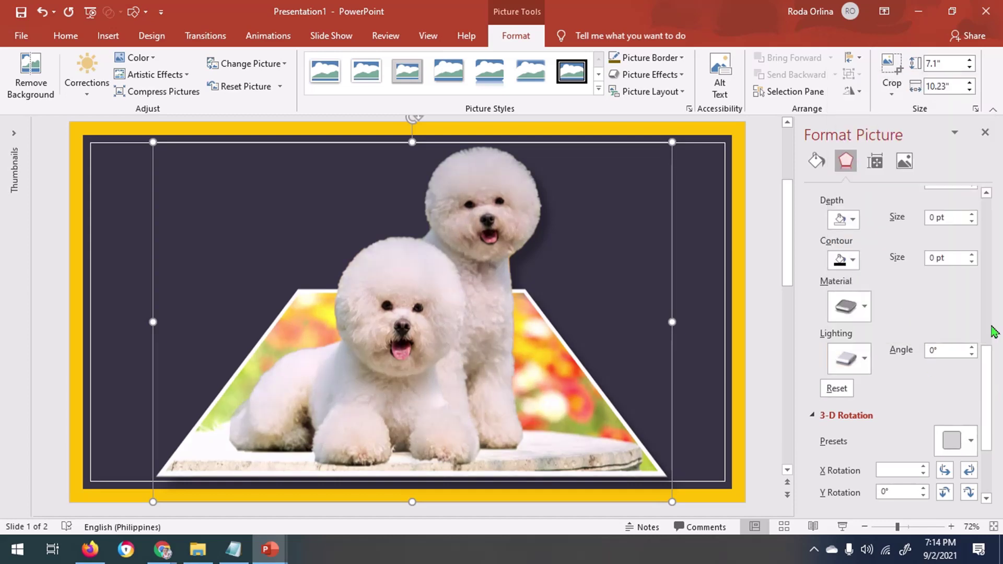
- Try a perspective 3-D rotation, undo it, and close the formatting pane
scroll(1000, 393, "down", 3)
left_click(964, 317)
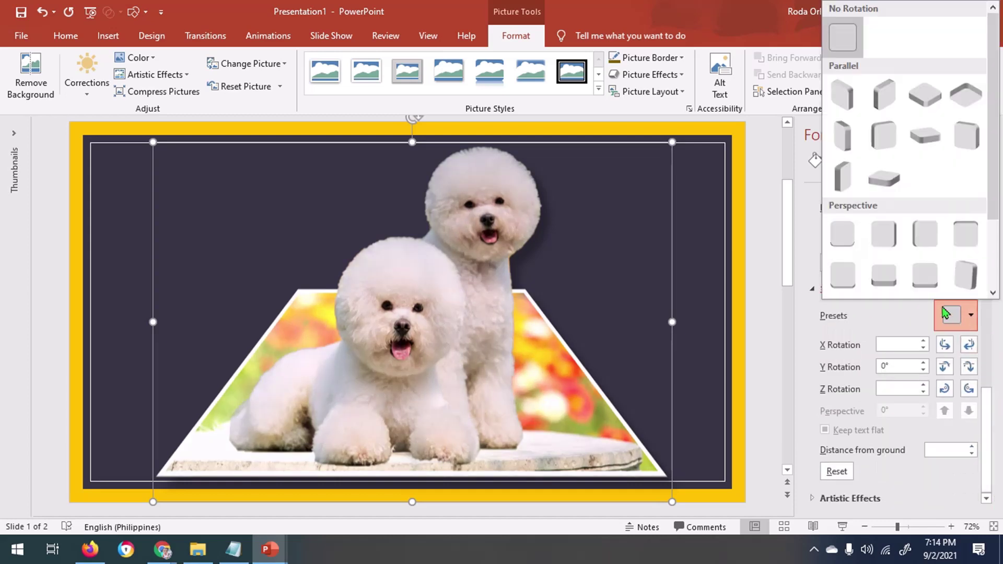
left_click(884, 275)
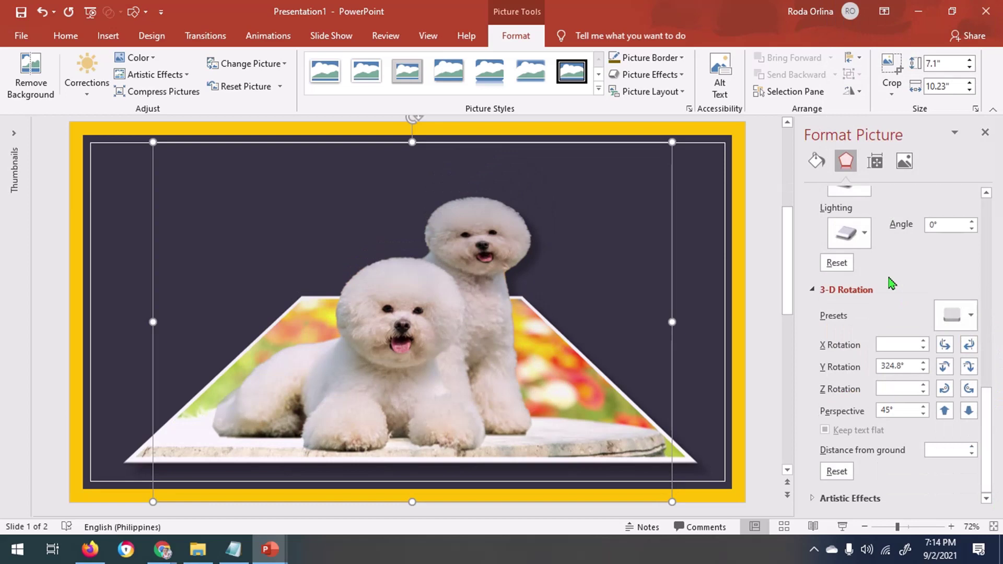
key("ctrl+z")
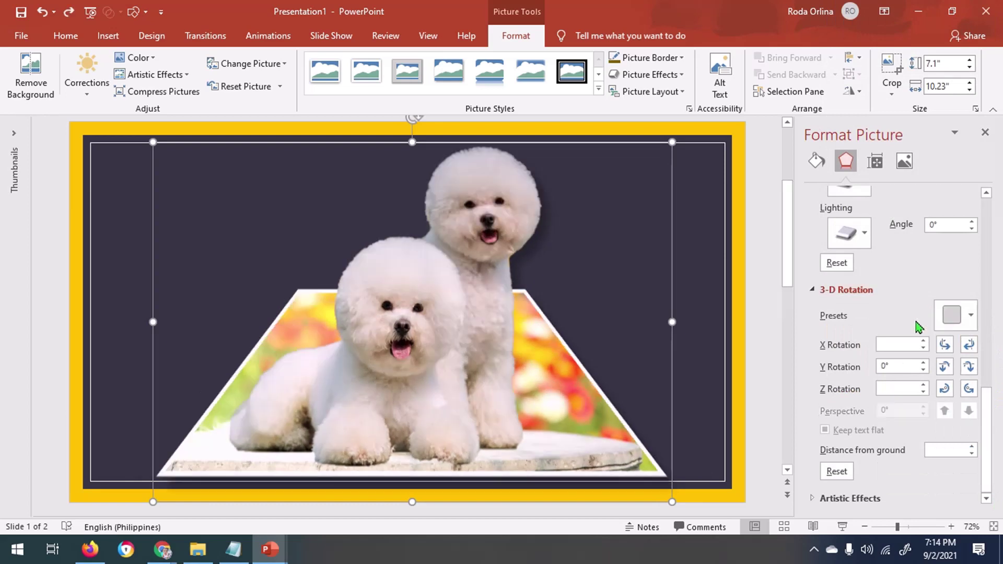
scroll(991, 418, "up", 1)
left_click_drag(992, 418, 991, 337)
key("Escape")
left_click(985, 133)
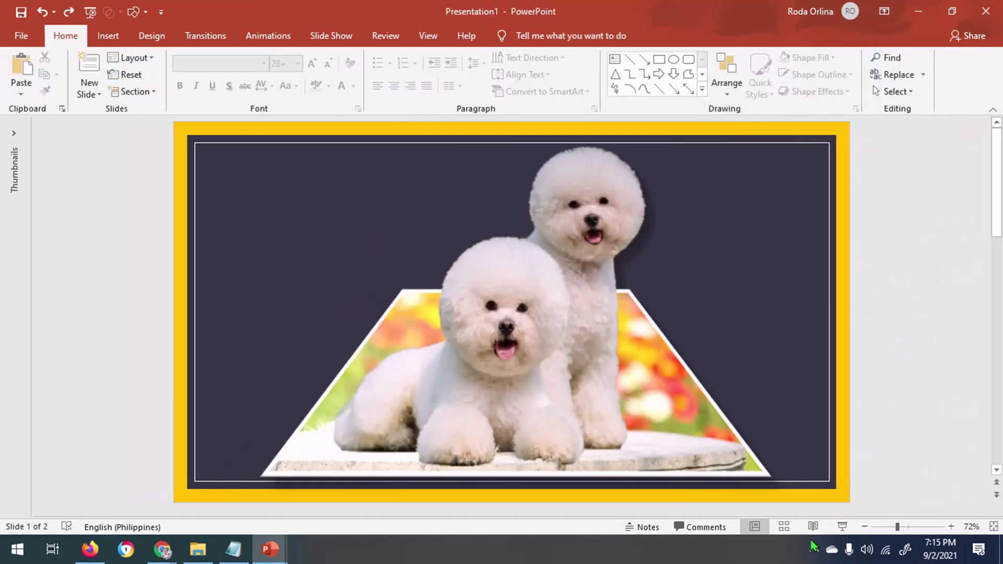
left_click_drag(897, 527, 873, 526)
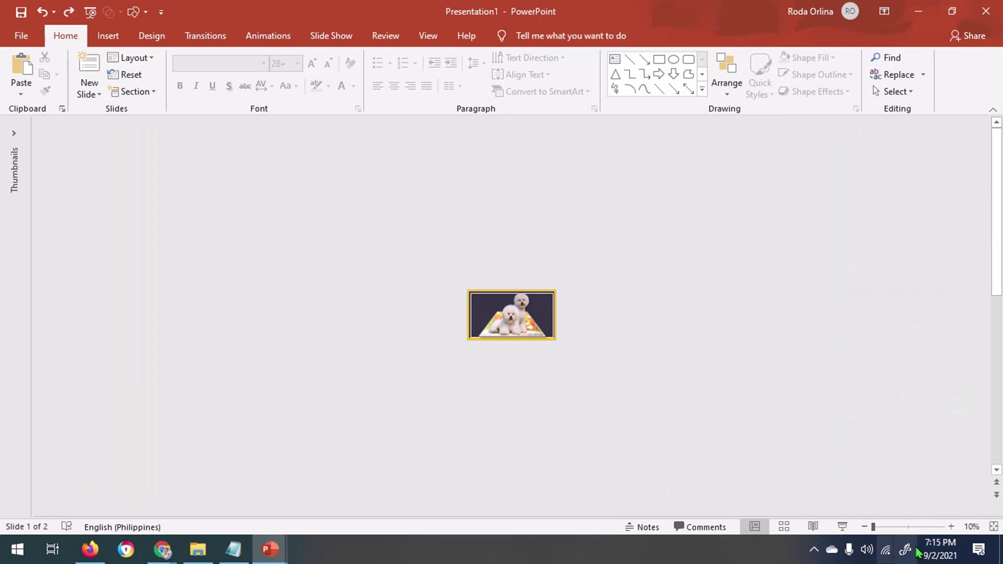
left_click(951, 527)
left_click(951, 526)
left_click(951, 526)
left_click(951, 527)
left_click(951, 527)
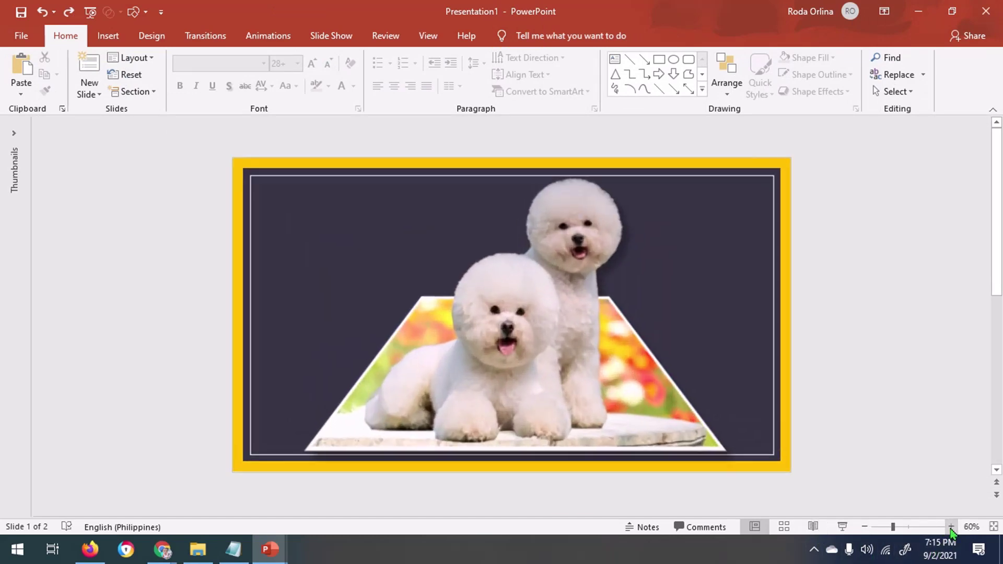
left_click(951, 527)
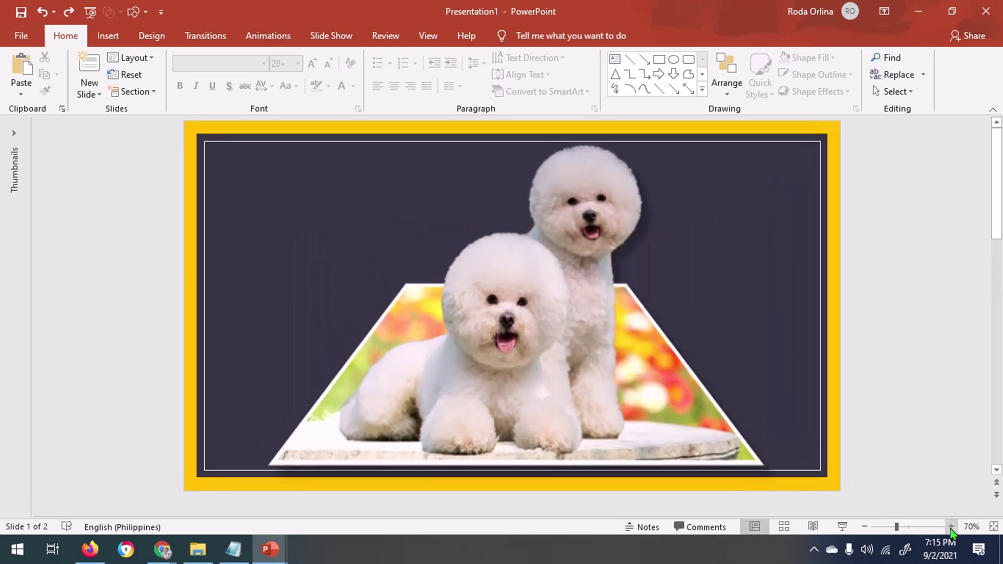
left_click(841, 527)
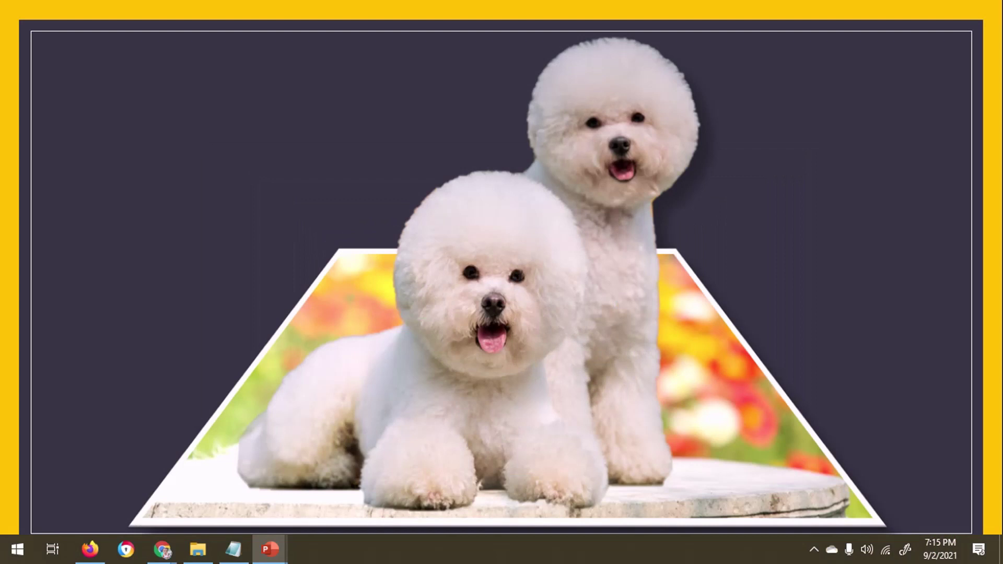
key("Escape")
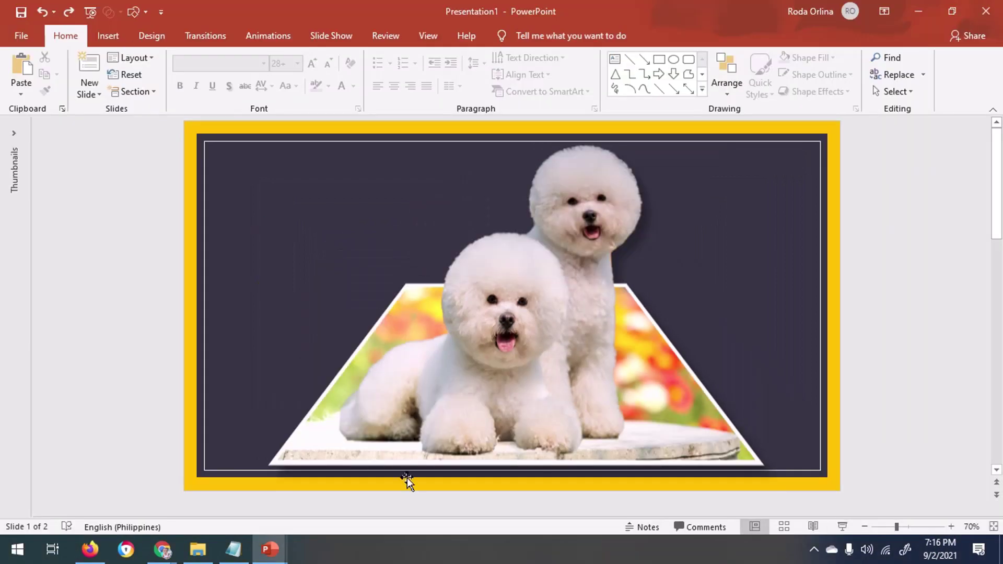
- Insert teal WordArt reading 'HOW TO CREATE' and move it to the upper right
left_click(108, 35)
left_click(734, 73)
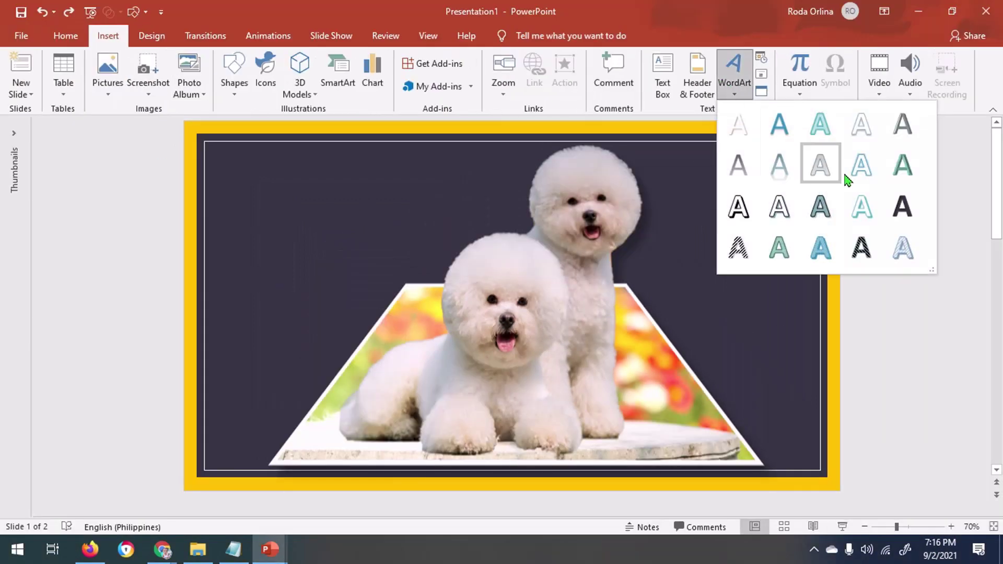
left_click(900, 173)
type("HOW TO CREATE")
left_click_drag(584, 260, 491, 152)
mouse_move(589, 365)
left_mouse_down()
mouse_move(640, 360)
mouse_move(497, 358)
mouse_move(537, 363)
left_mouse_up()
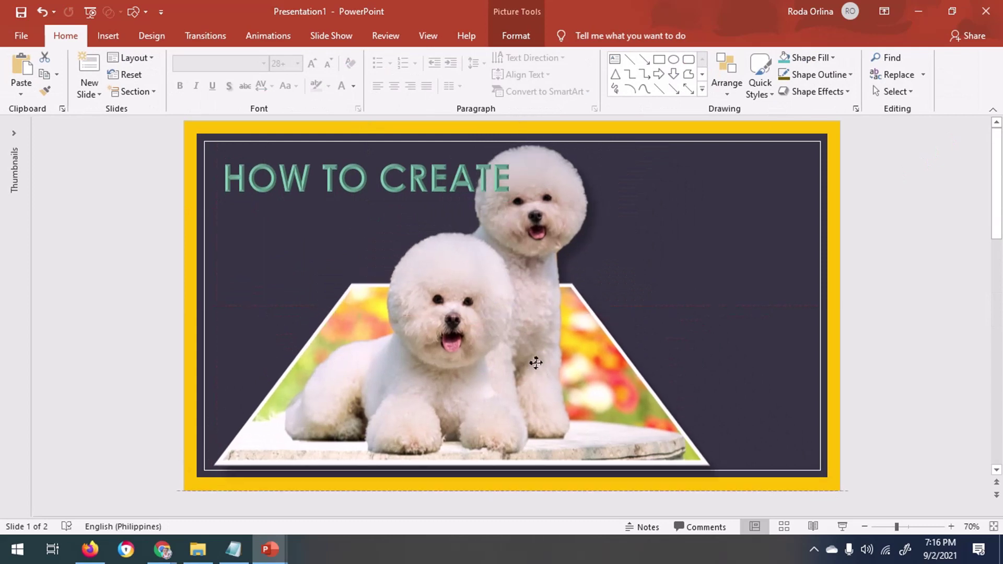
left_click(395, 178)
left_click_drag(367, 151, 697, 152)
- Flip the dog picture horizontally, nudge it left, and drag a title copy below
left_click(502, 273)
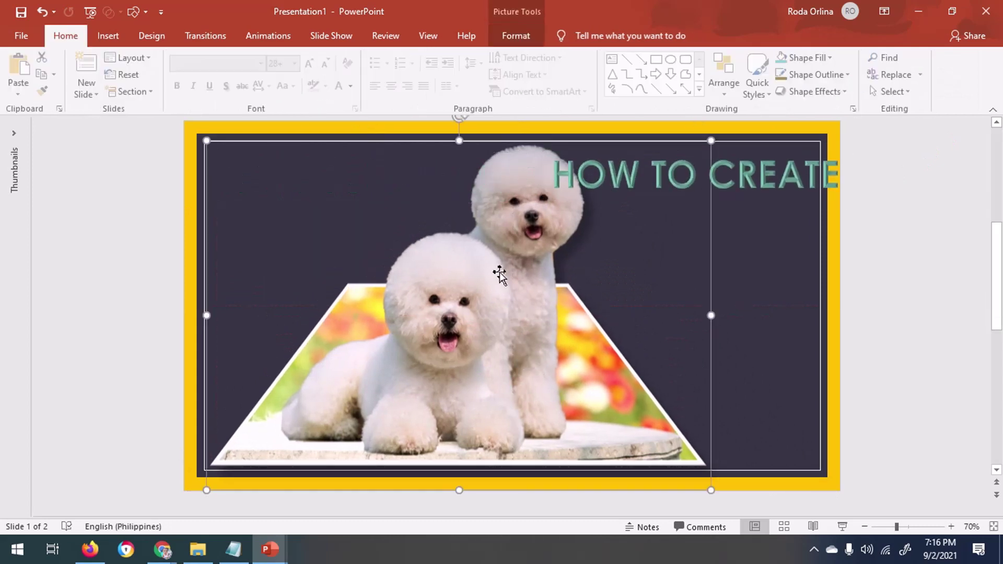
left_click(516, 35)
left_click(845, 92)
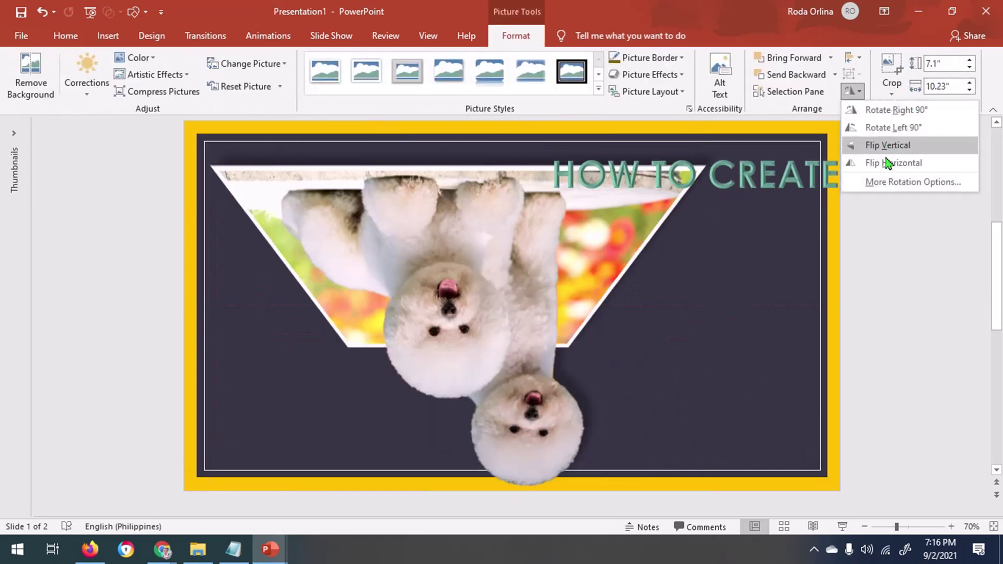
left_click(888, 163)
key("Left")
key("Left")
key("Left")
key("Escape")
mouse_move(700, 151)
left_mouse_down()
mouse_move(640, 148)
mouse_move(650, 225)
left_mouse_up()
- Retype the copy as '3D IMAGE POP-OUT' and make 'HOW TO CREATE' Showcard Gothic 66
type("3D IMAGE POP")
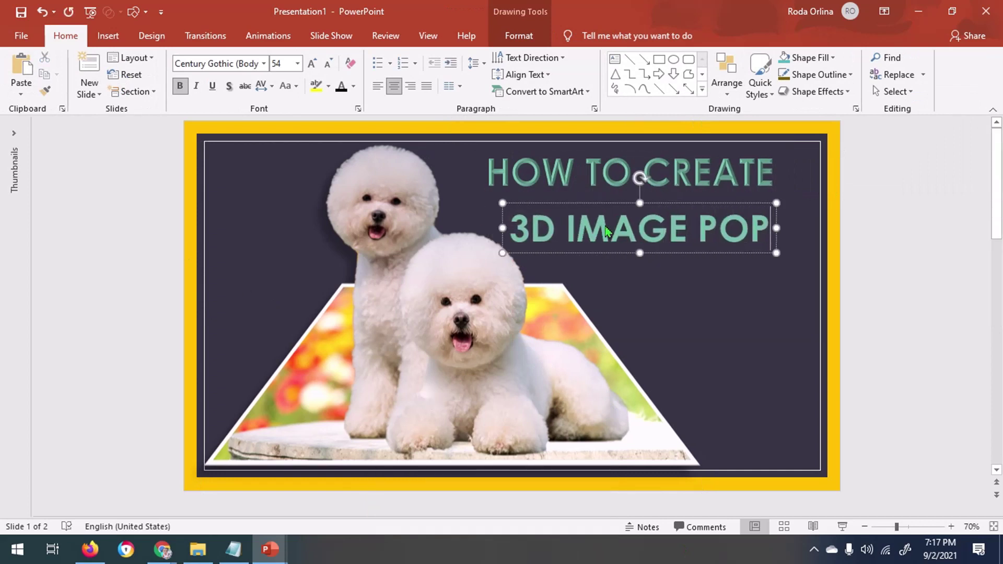
type("-OUT")
mouse_move(683, 205)
left_mouse_down()
mouse_move(738, 199)
mouse_move(735, 228)
left_mouse_up()
left_click(627, 173)
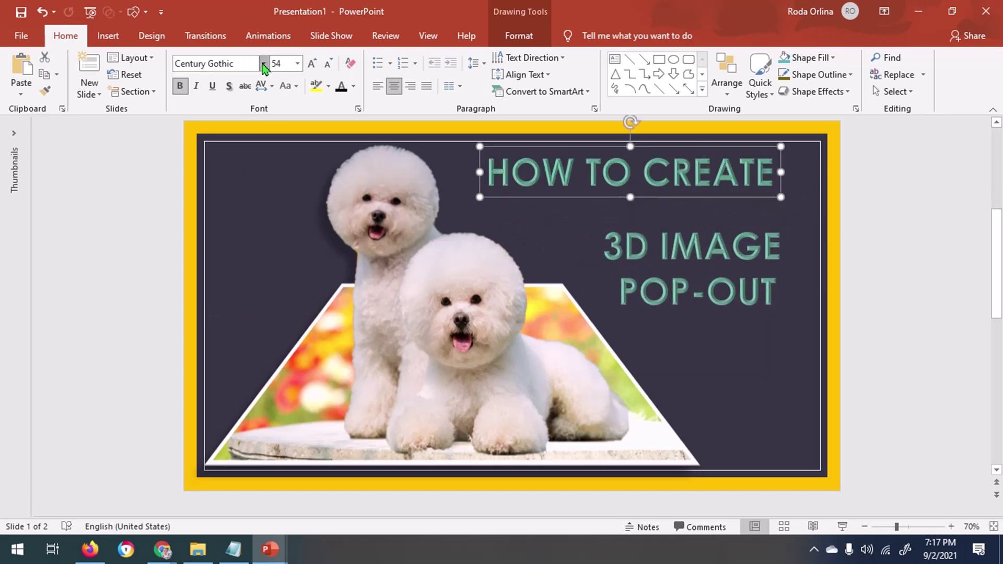
left_click(263, 63)
left_click(259, 163)
left_click(312, 63)
left_click(312, 64)
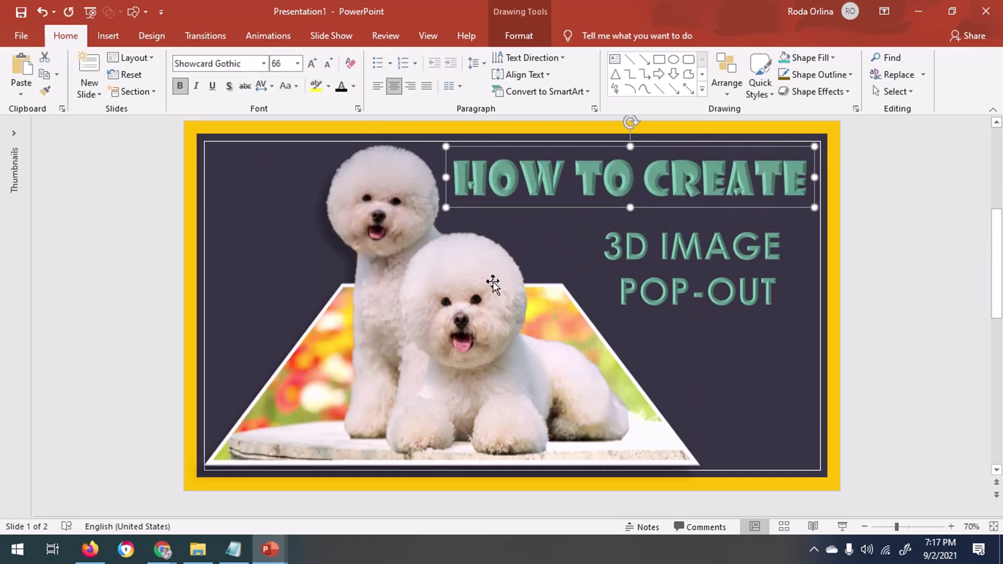
- Set '3D IMAGE POP-OUT' to Berlin Sans FB Demi
left_click(663, 240)
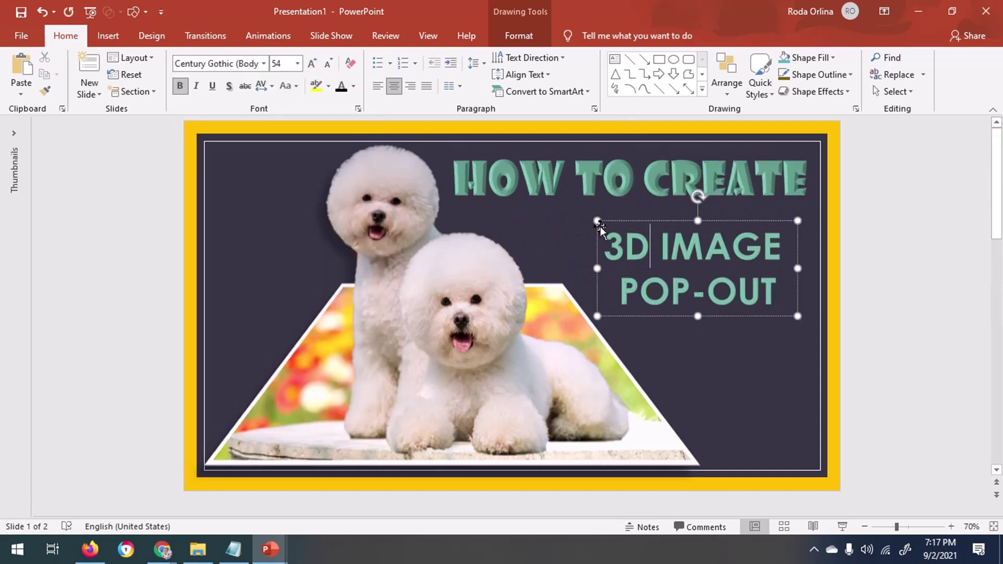
left_click(263, 63)
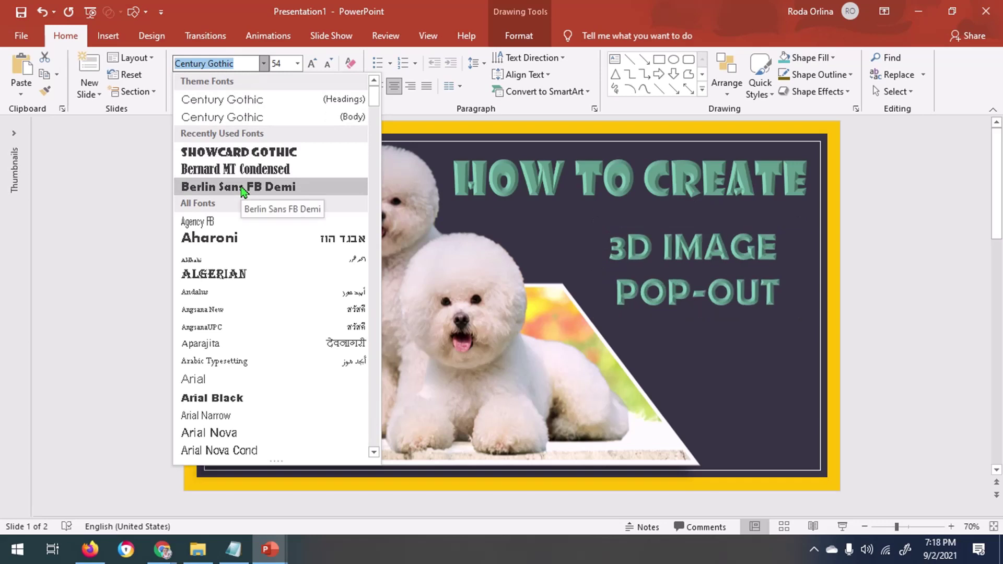
left_click(230, 187)
left_click(312, 63)
- Make the subtitle size 66 and give 'HOW TO CREATE' a yellow fill and new outline
left_click(312, 63)
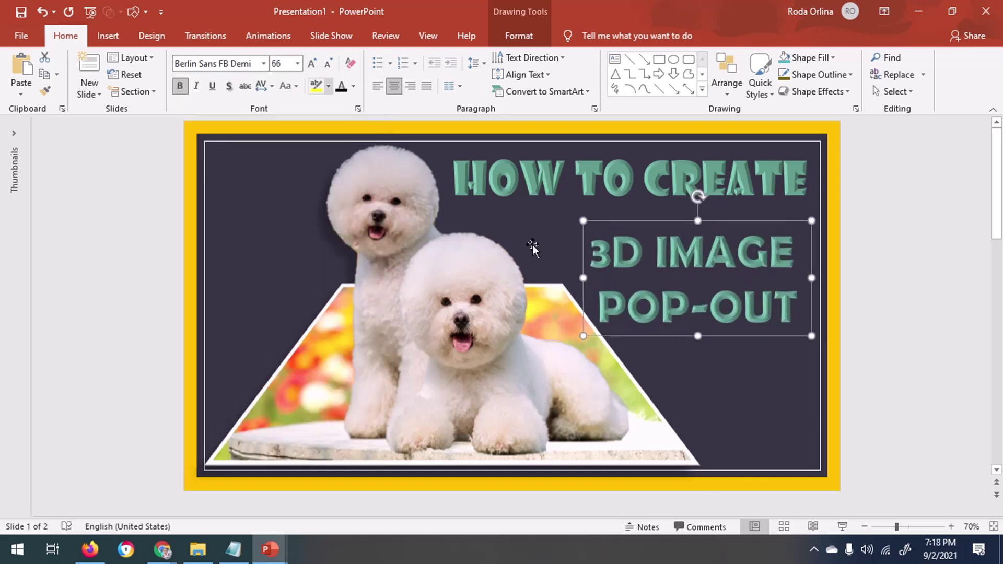
left_click(735, 213)
double_click(722, 207)
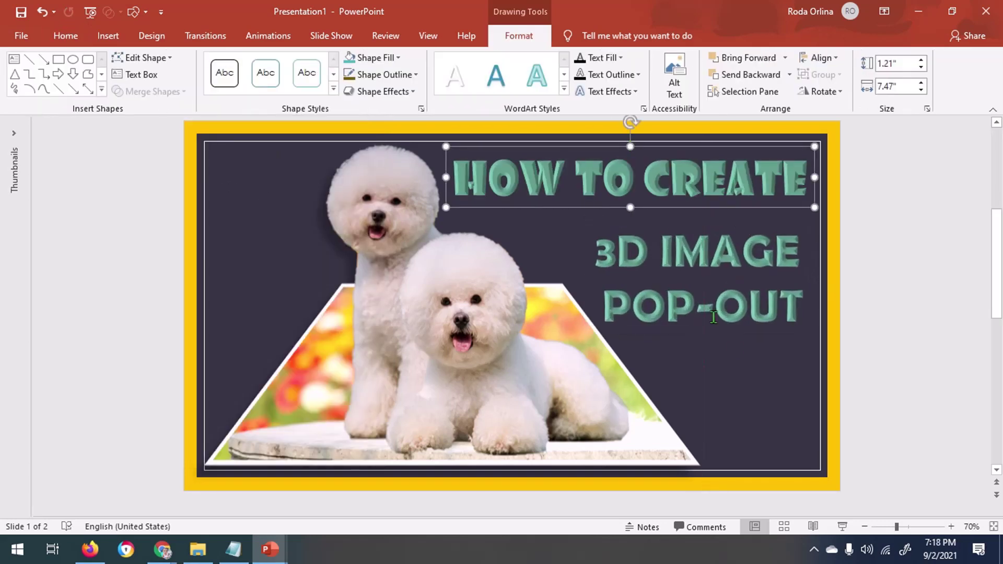
left_click(619, 59)
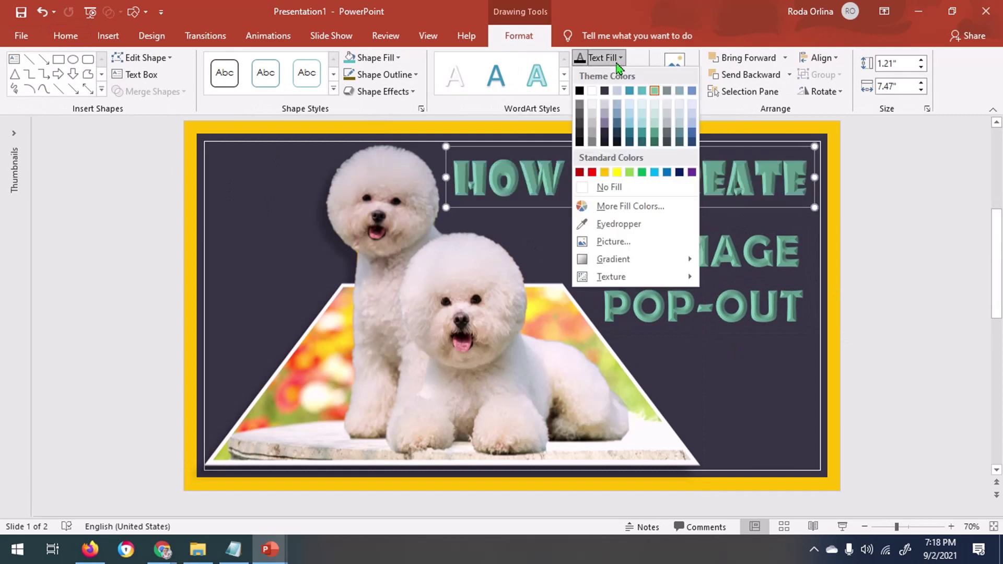
left_click(592, 91)
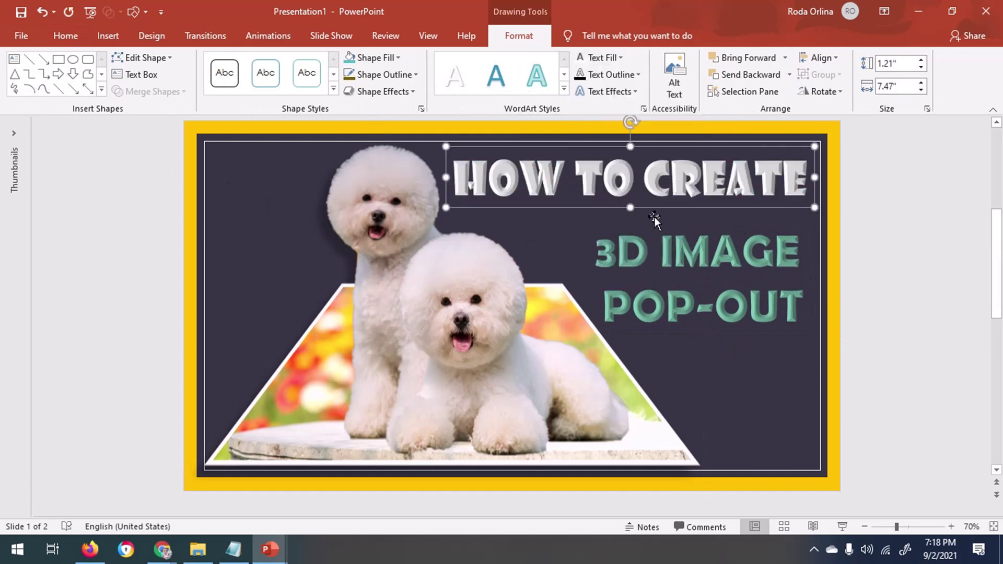
left_click(620, 57)
left_click(608, 173)
left_click(638, 75)
left_click(614, 207)
- Give '3D IMAGE POP-OUT' a reflection style and yellow fill, and move it up beneath the title
left_click(680, 235)
left_click(565, 90)
left_click(491, 126)
left_click(620, 57)
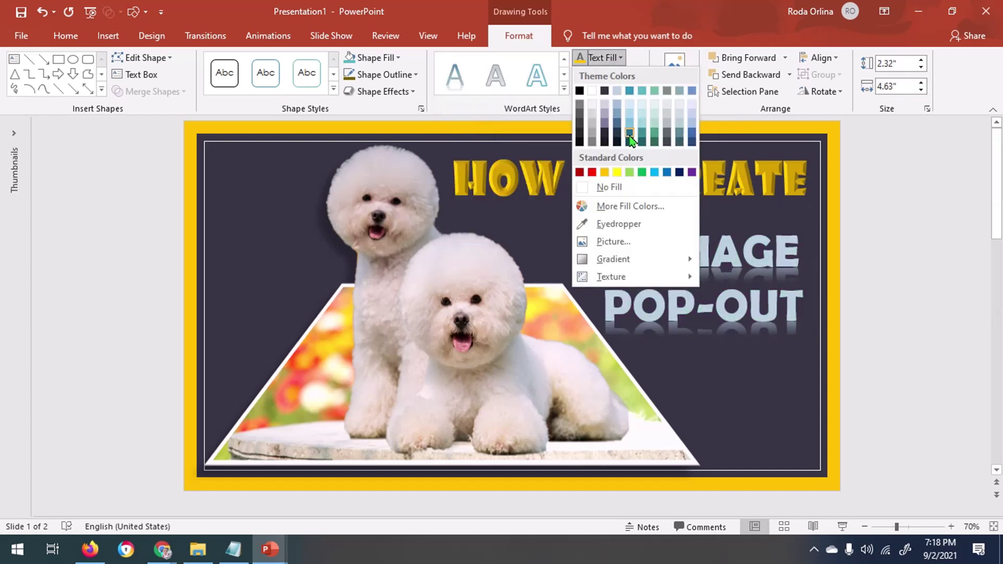
left_click(617, 172)
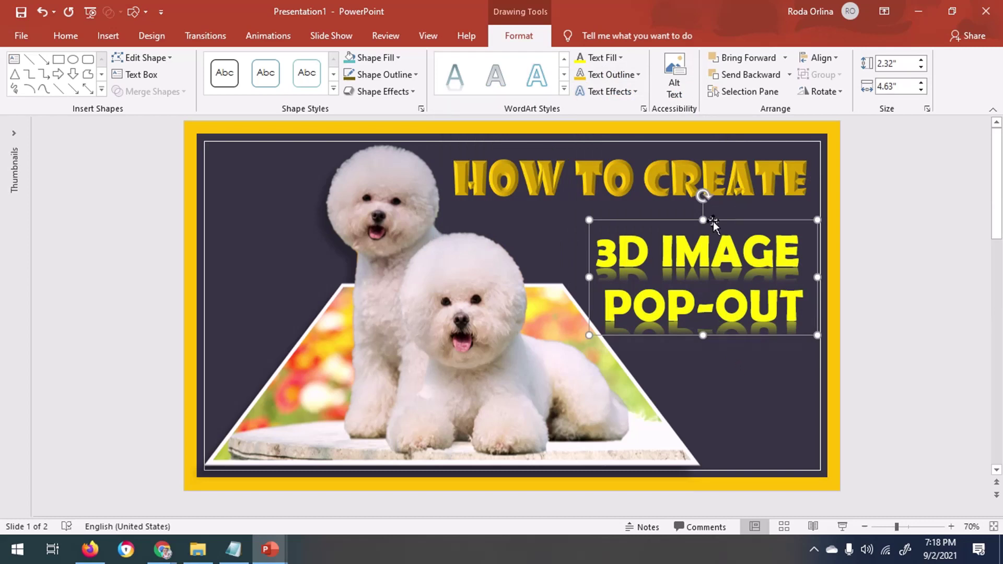
left_click_drag(714, 221, 712, 206)
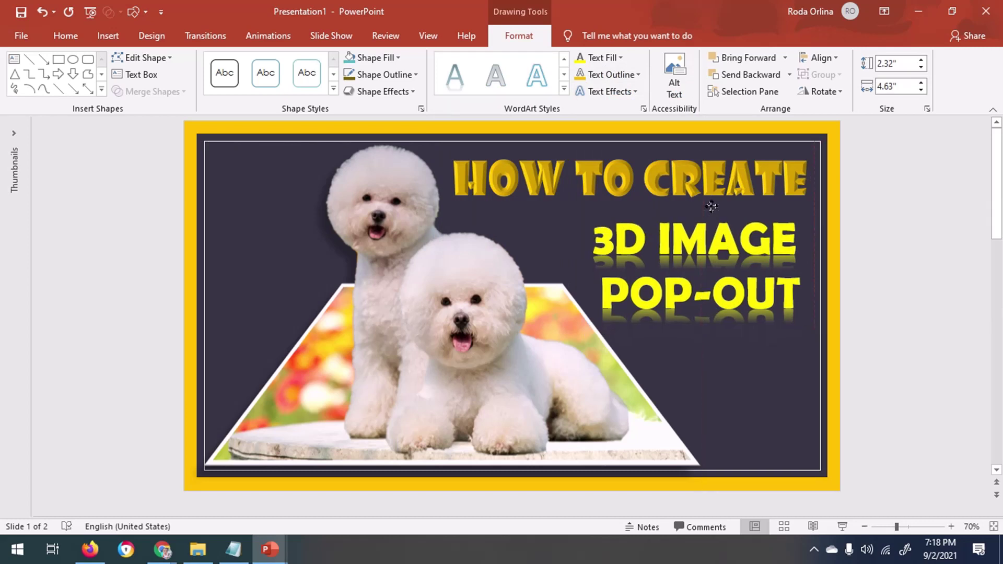
left_click(506, 375)
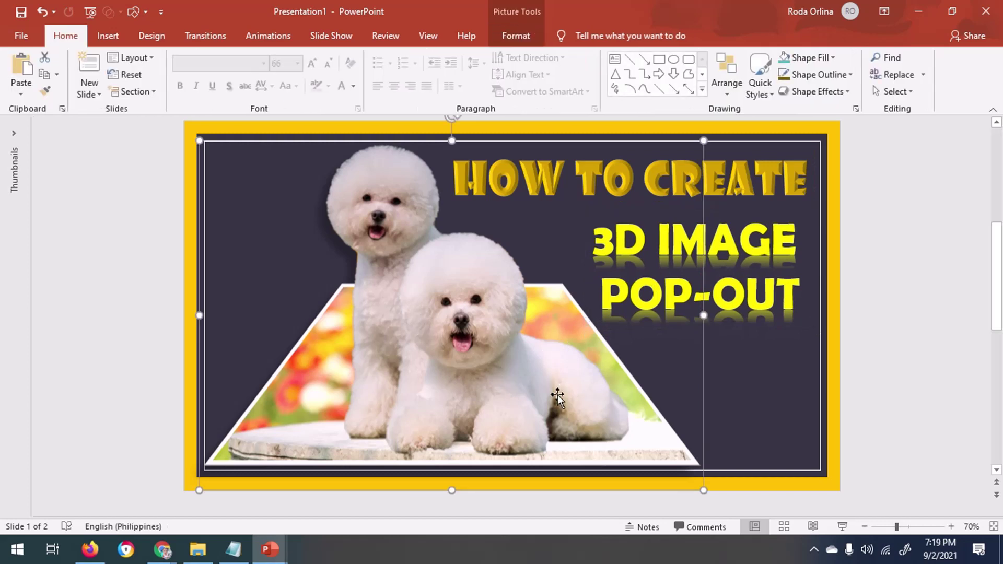
- Try a quarter-turn rotation on the dog picture, then undo it
left_click(517, 37)
left_click(853, 91)
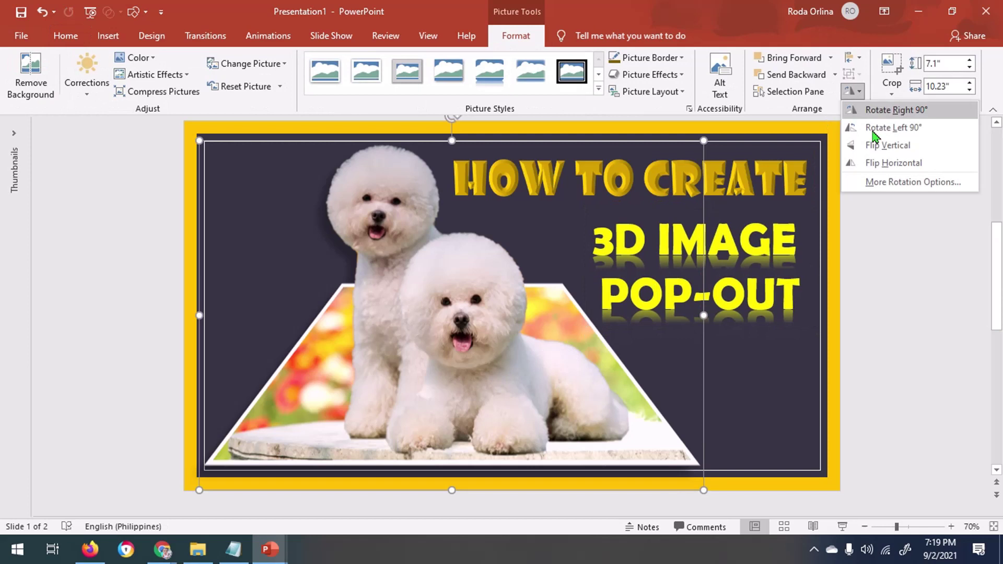
left_click(888, 104)
key("ctrl+z")
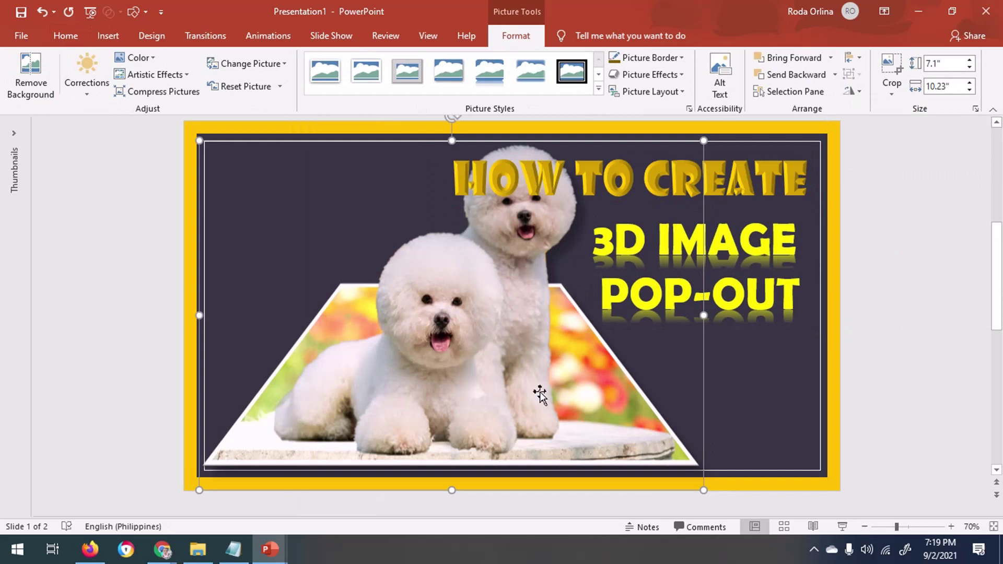
- Shrink the dog picture to 5.87" by 8.46", lower it, and nudge the HOW TO CREATE title
left_click_drag(704, 490, 614, 434)
left_click_drag(437, 352, 448, 384)
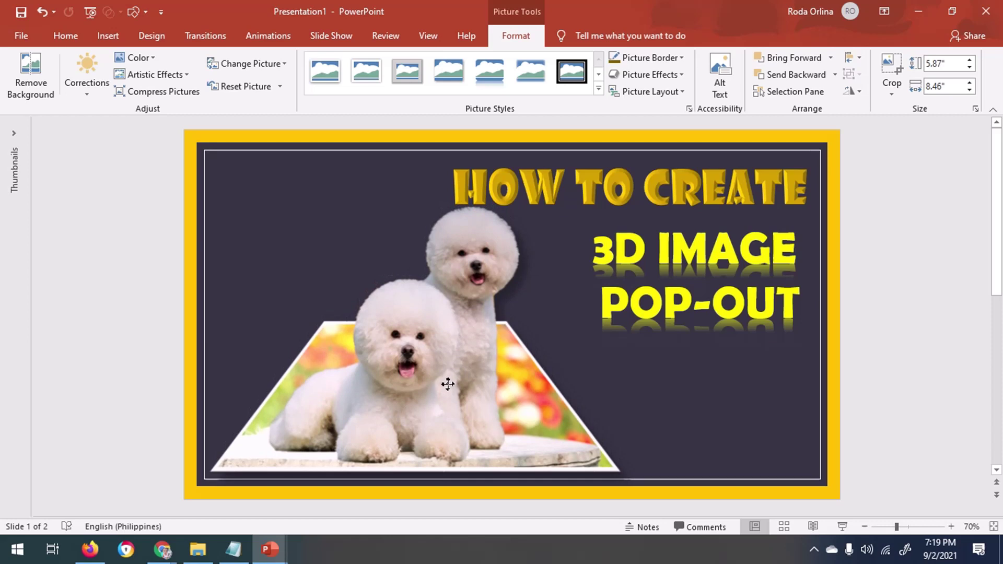
left_click_drag(448, 384, 448, 384)
left_click(623, 173)
left_click_drag(642, 152, 650, 142)
- Shift '3D IMAGE POP-OUT' left and add a copy below reading 'IN' / 'MS POWERPOINT'
left_click(701, 276)
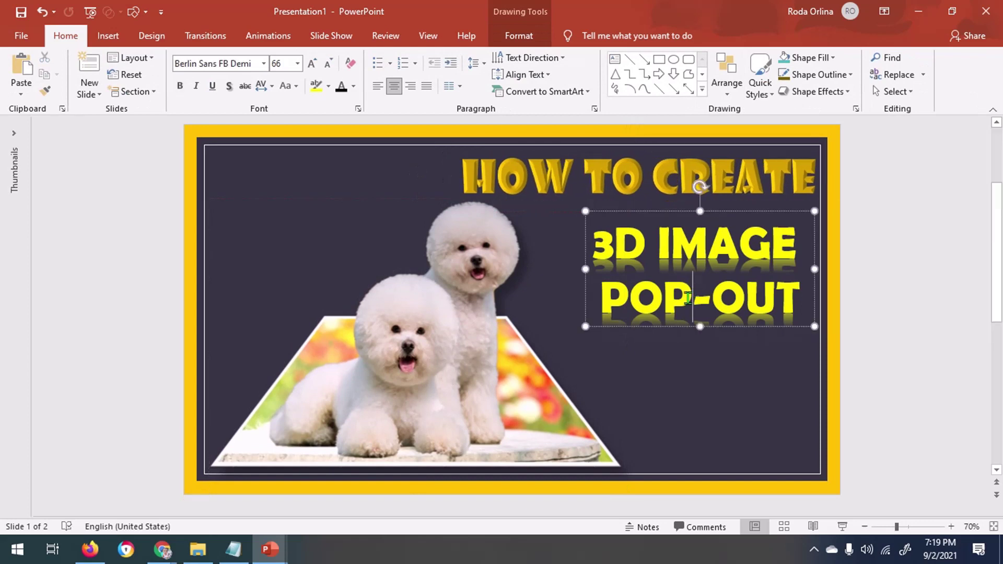
left_click_drag(716, 209, 701, 213)
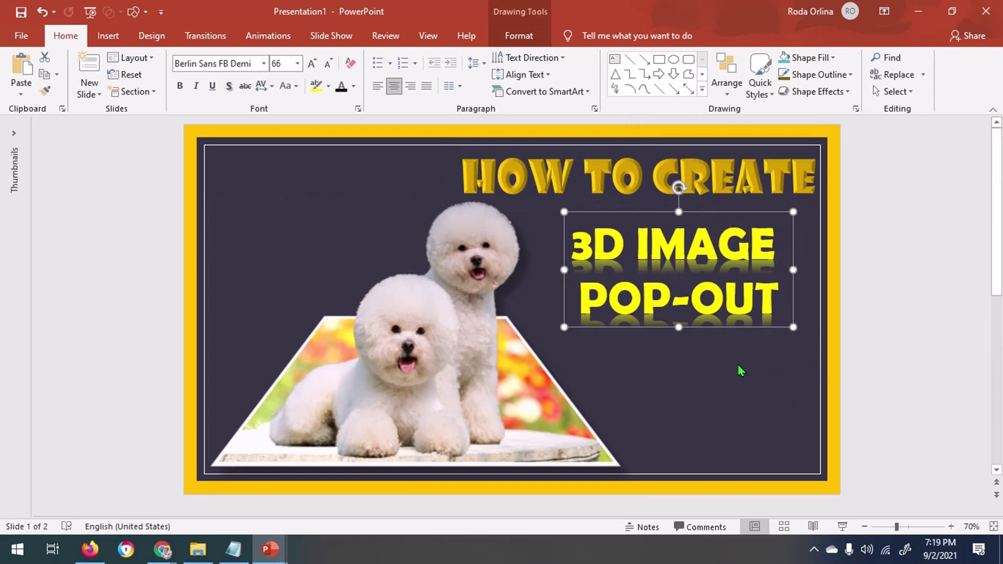
left_click_drag(709, 215, 694, 357)
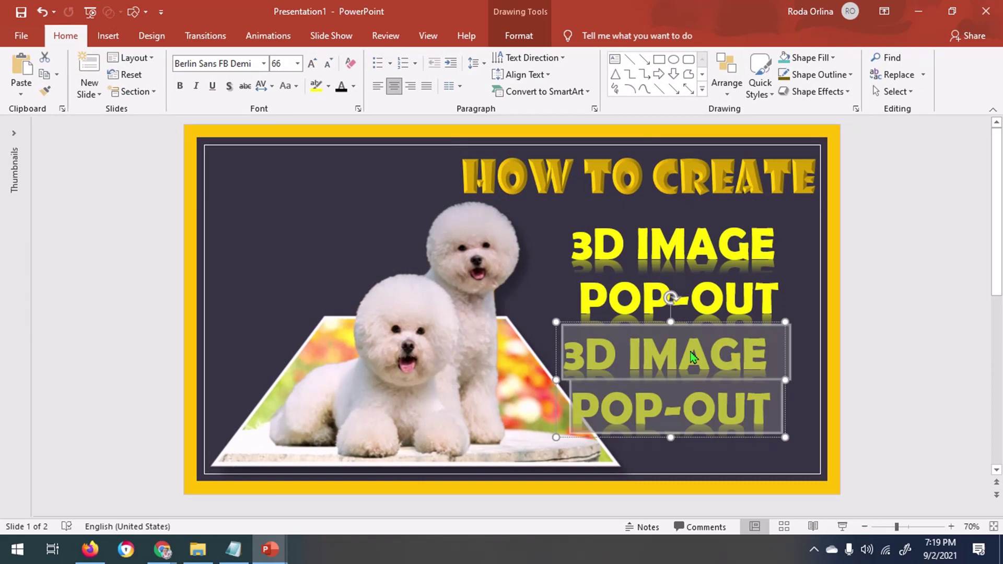
key("ctrl+z")
key("Return")
type("MS POWERPOINT")
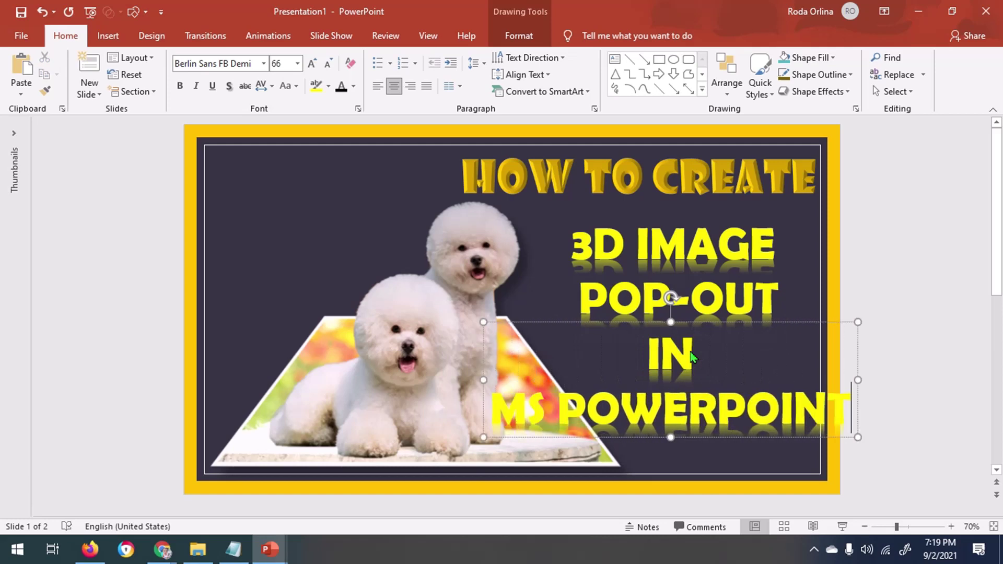
- Reduce the caption to size 40 and place it under POP-OUT
left_click(673, 323)
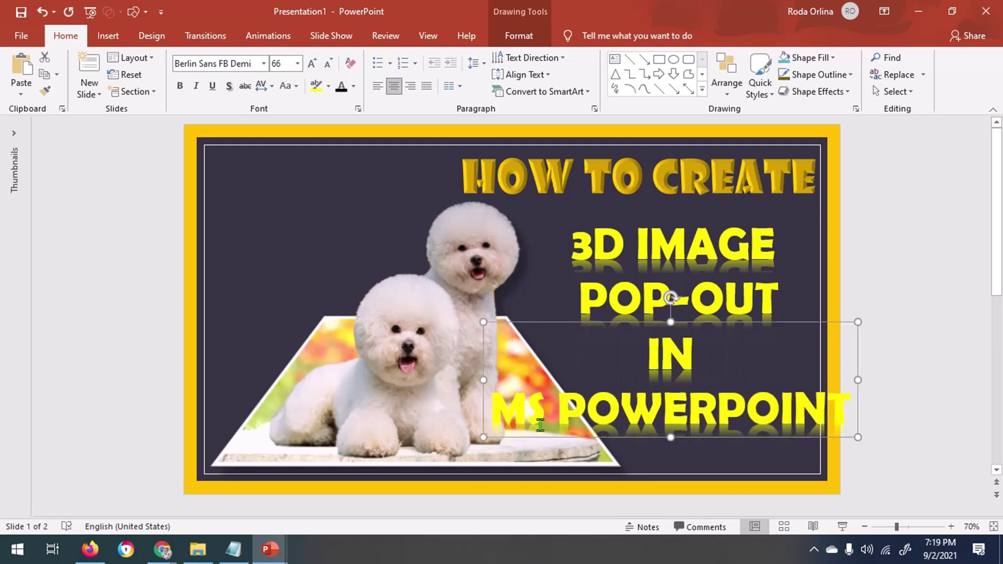
left_click(329, 64)
left_click(328, 64)
left_click(329, 64)
left_click(329, 63)
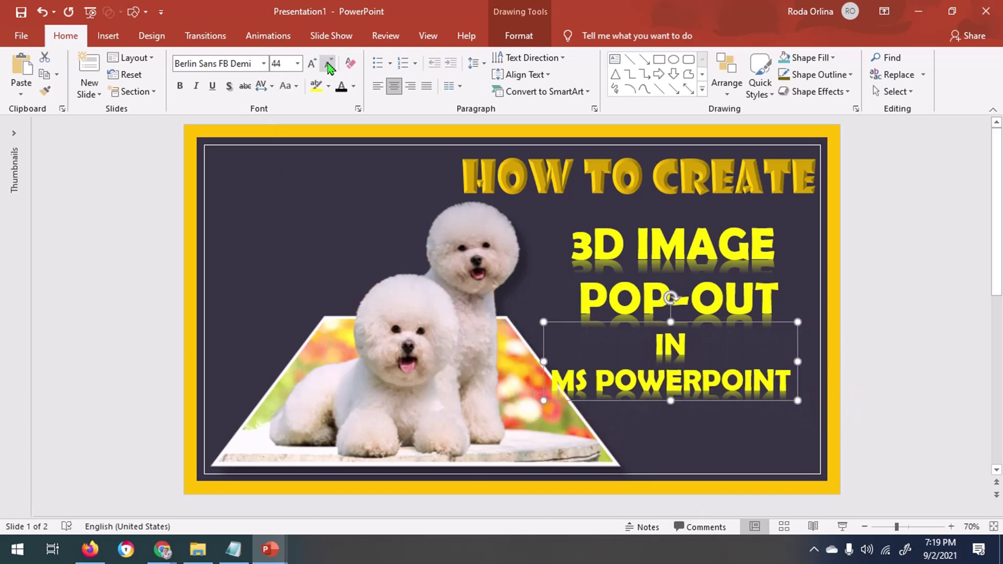
left_click(329, 64)
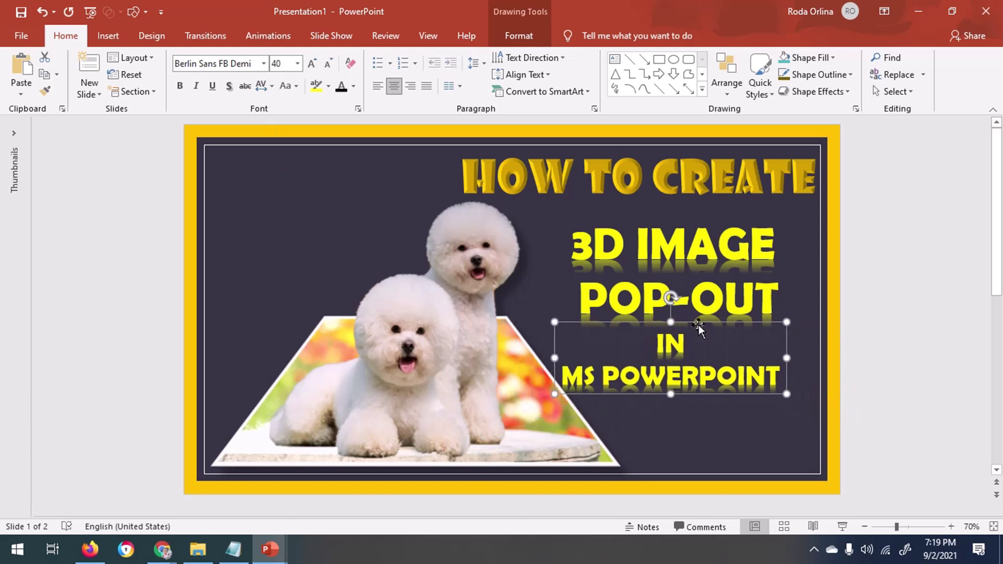
left_click_drag(699, 327, 719, 329)
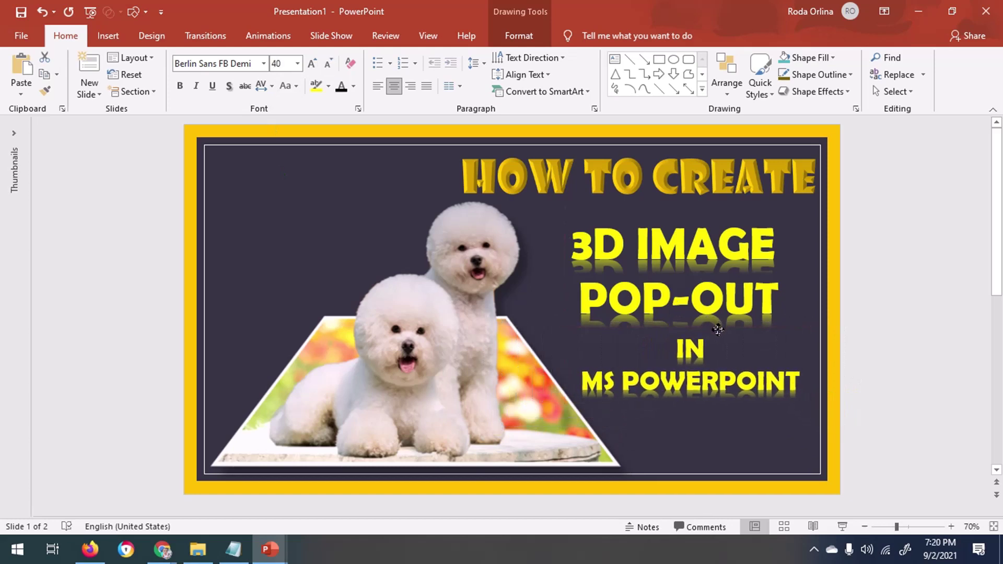
- Set the caption's text fill to red
left_click(519, 36)
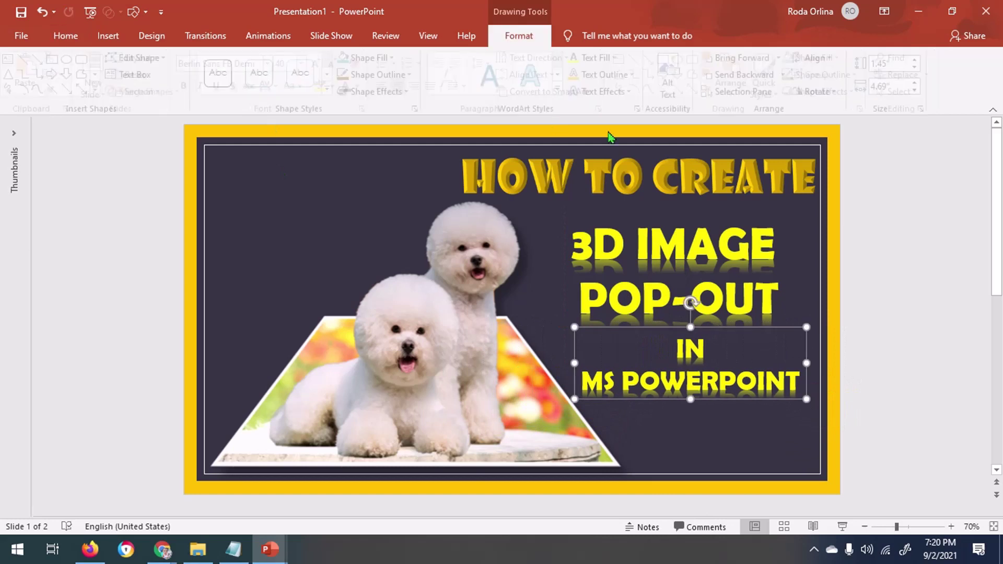
left_click(620, 58)
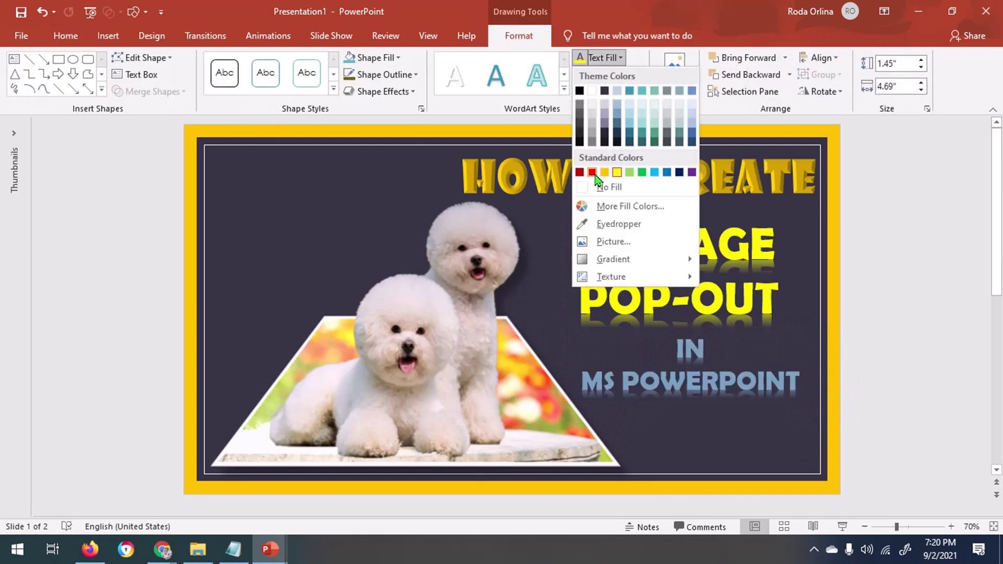
left_click(593, 173)
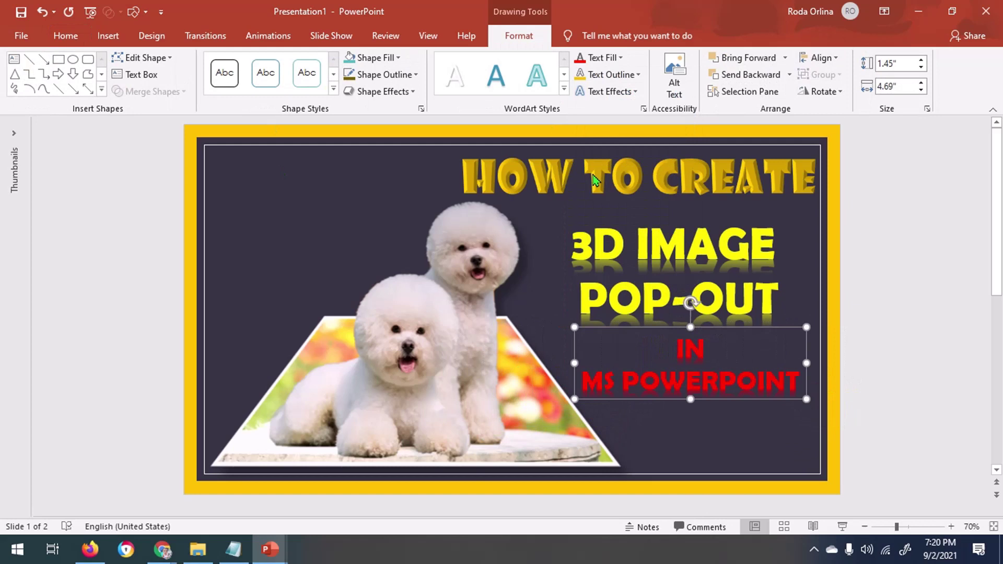
- Preview grey gradient and teal-green WordArt styles on the caption, reverting each to red
left_click(563, 92)
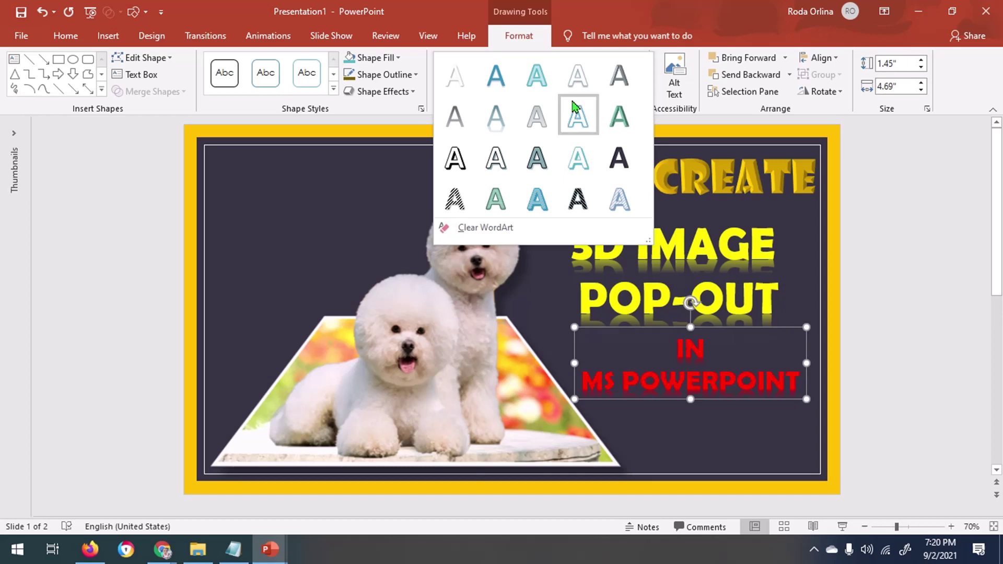
left_click(625, 84)
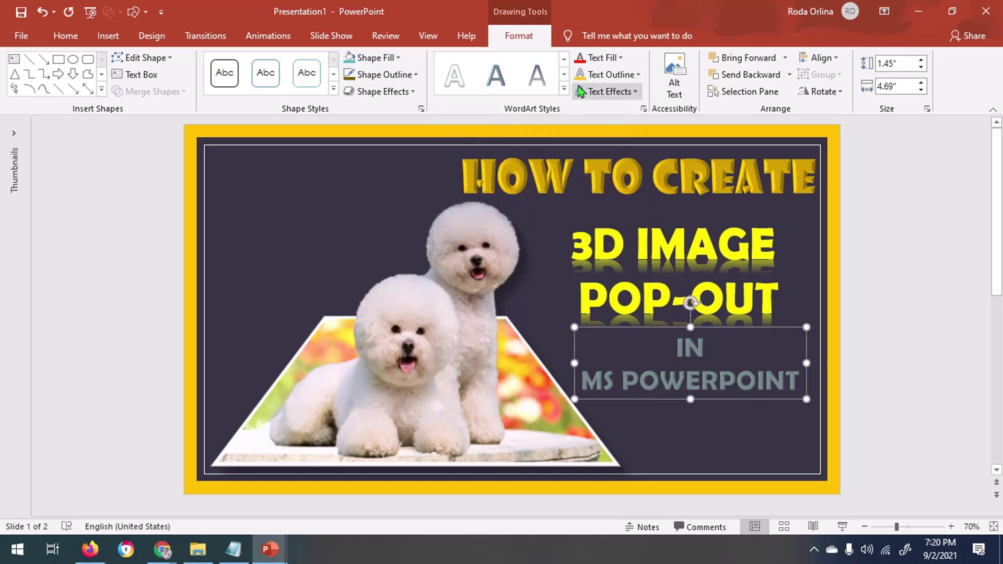
left_click(579, 58)
left_click(686, 443)
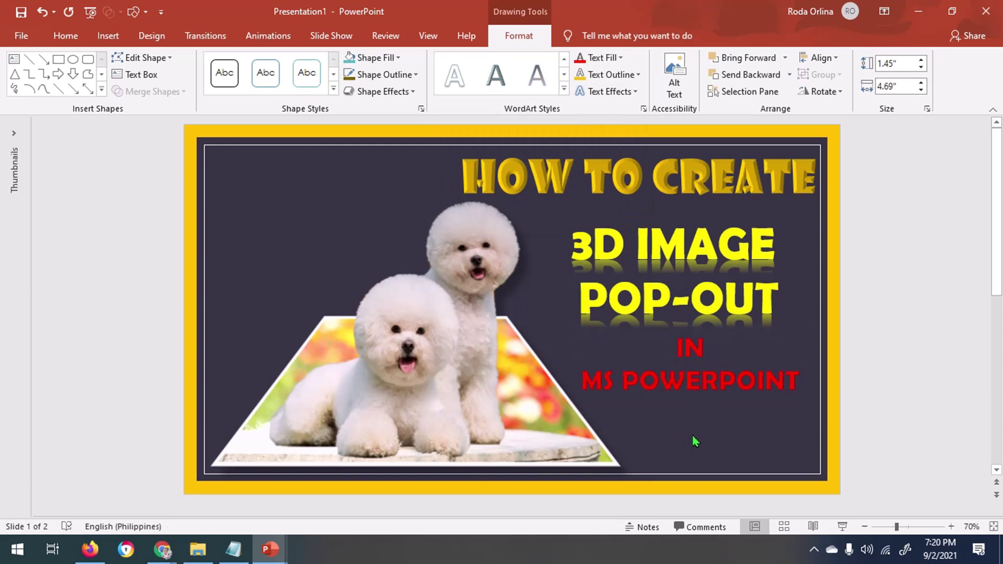
left_click(701, 380)
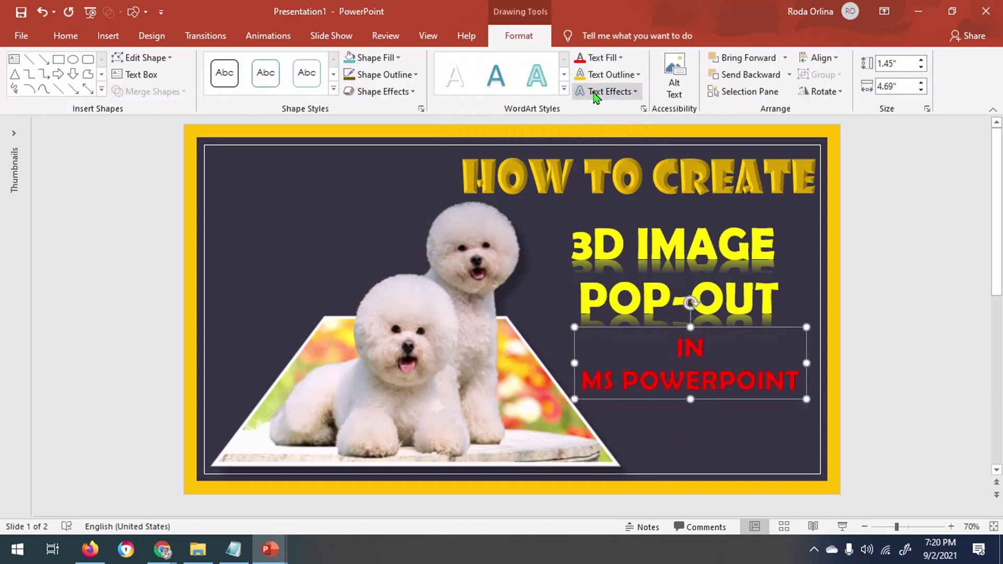
left_click(565, 89)
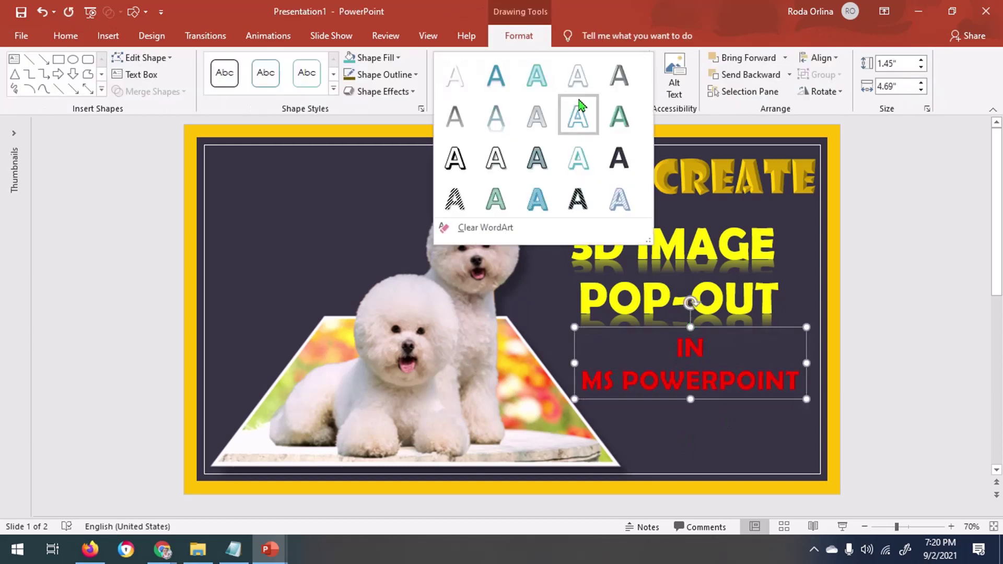
left_click(621, 131)
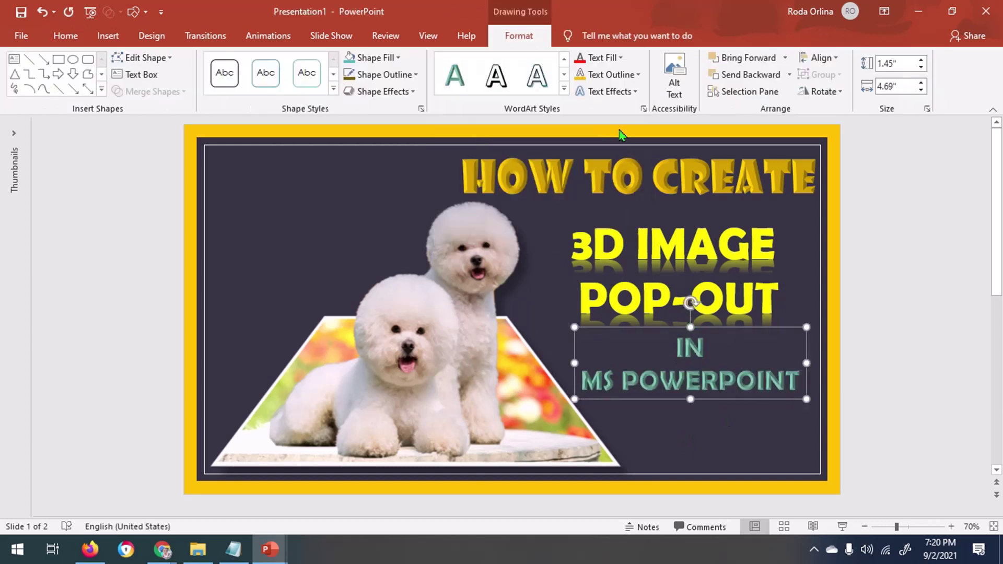
left_click(580, 59)
- Set the '3D IMAGE POP-OUT' title's character spacing to Loose
left_click(692, 441)
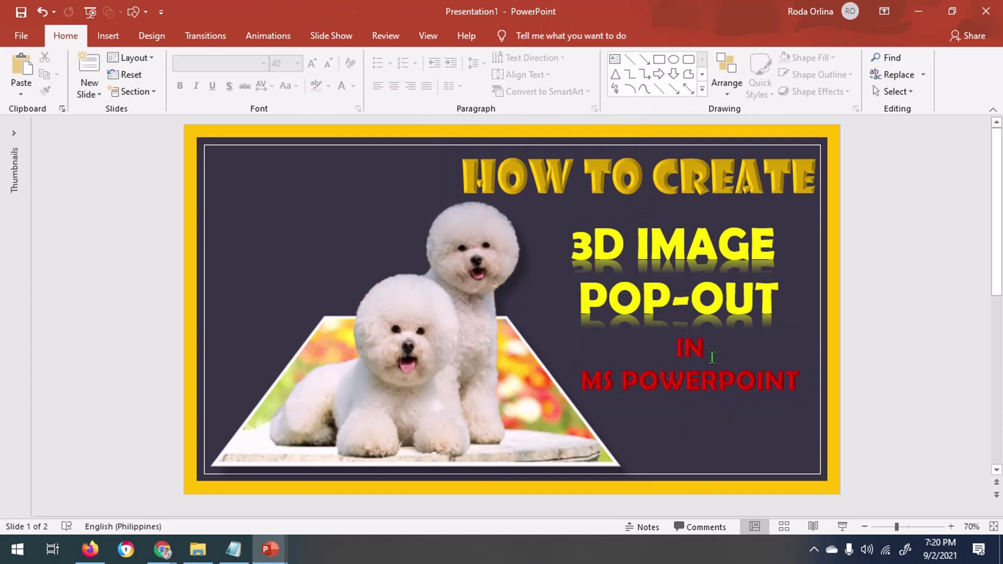
left_click(701, 263)
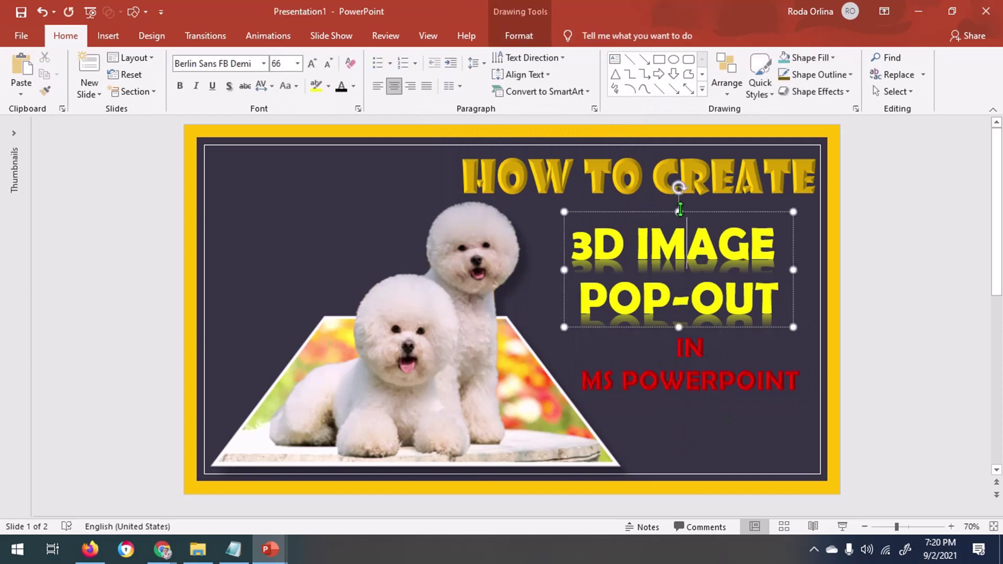
left_click(261, 86)
left_click(285, 159)
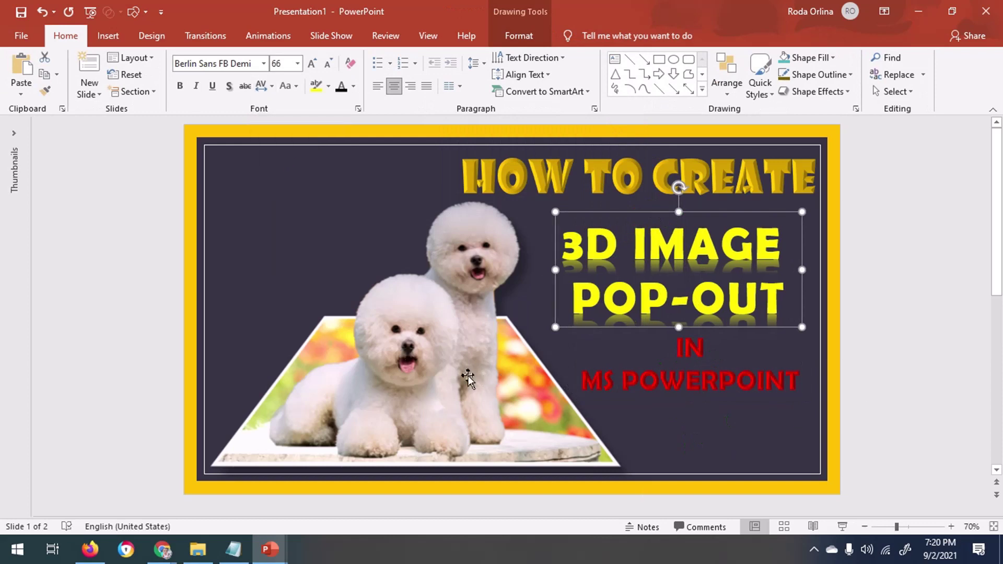
- Nudge the dog picture slightly to the left
left_click(444, 378)
key("Left")
key("Left")
key("Left")
key("Left")
key("Left")
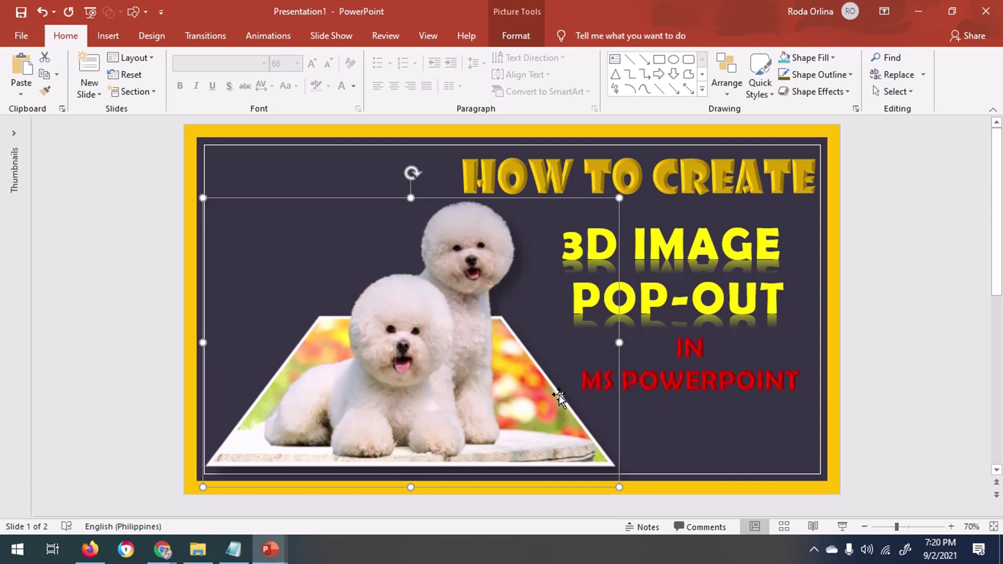
key("Escape")
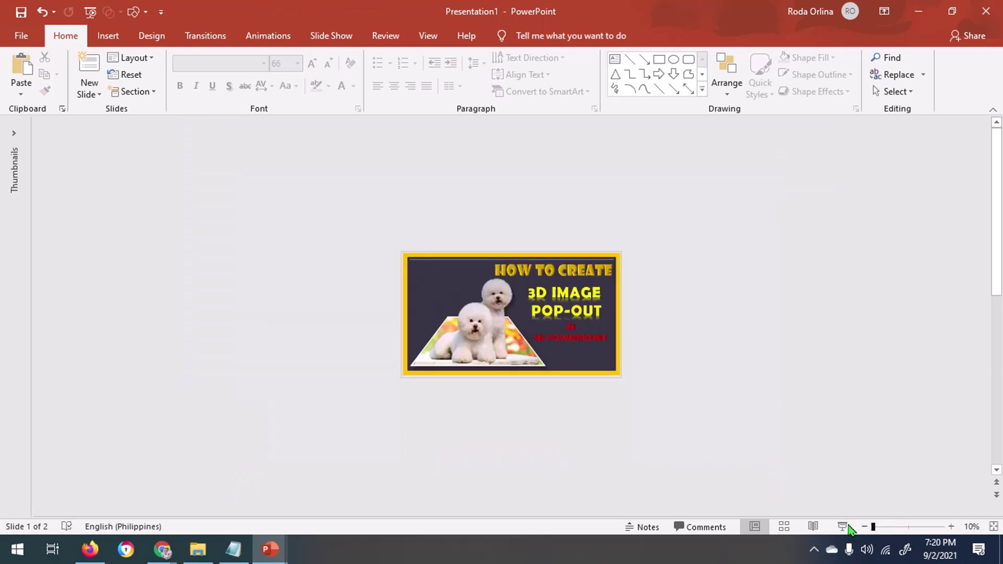
left_click_drag(897, 526, 873, 527)
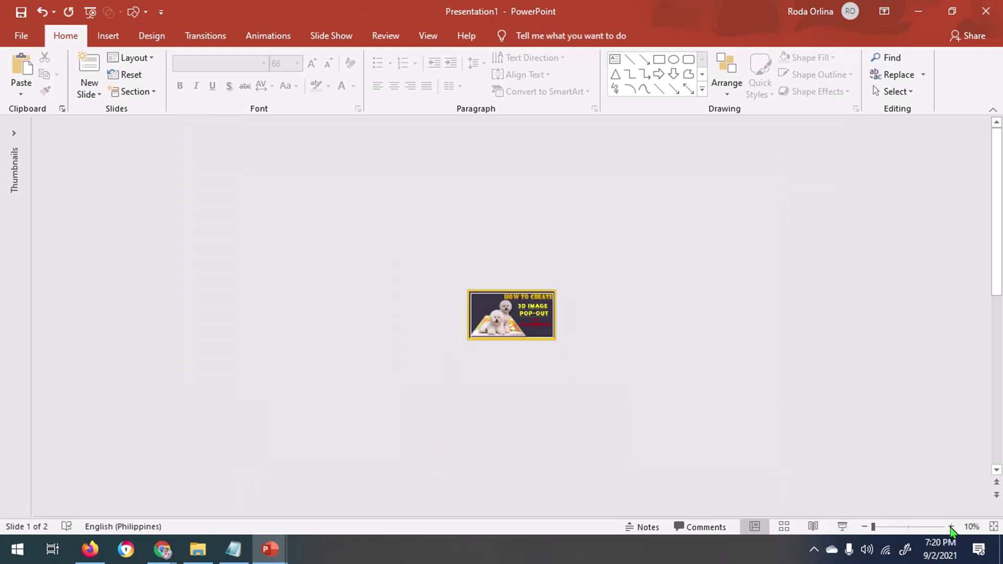
left_click(951, 526)
left_click(951, 527)
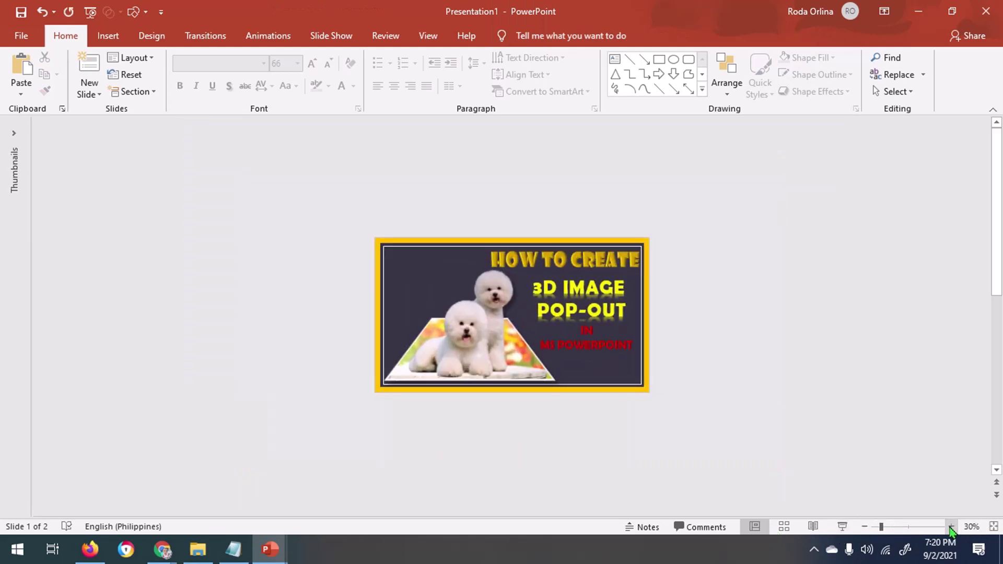
left_click(951, 527)
left_click(951, 526)
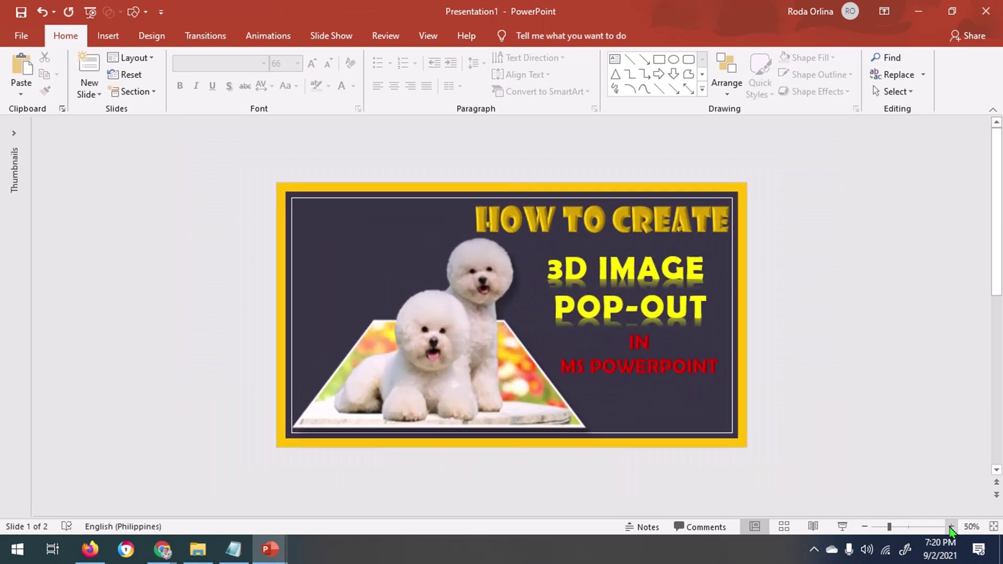
left_click(952, 526)
left_click(951, 527)
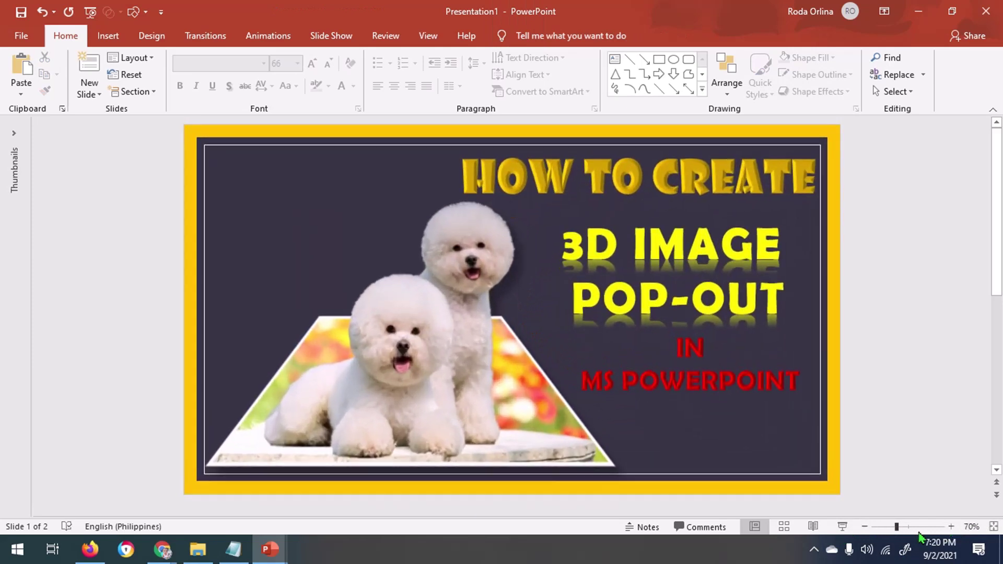
left_click(843, 526)
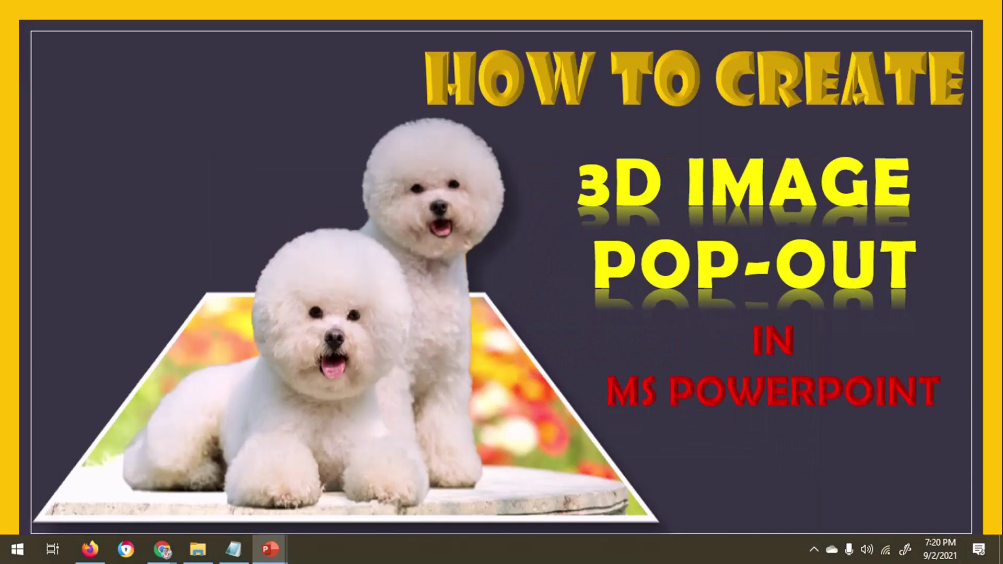
key("Escape")
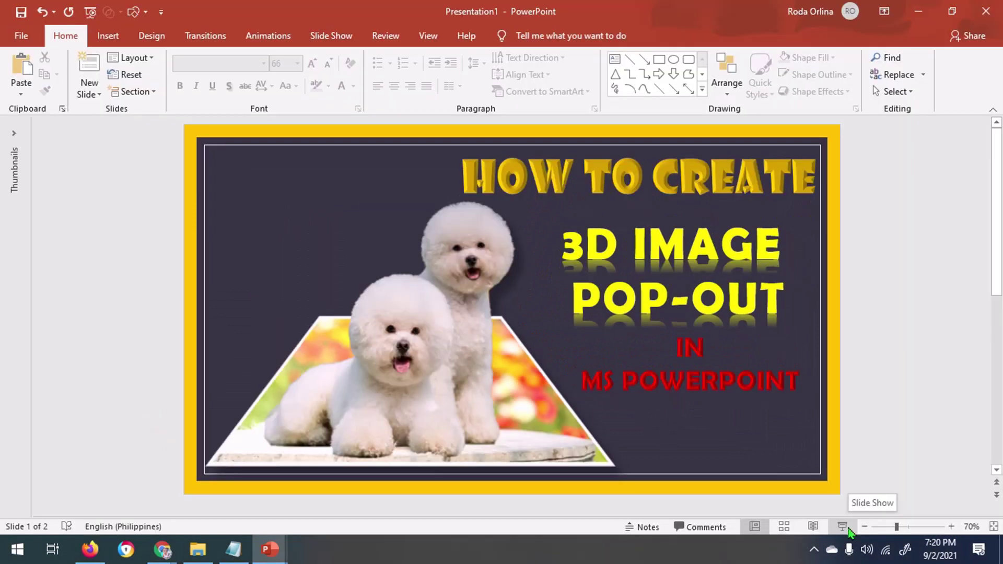